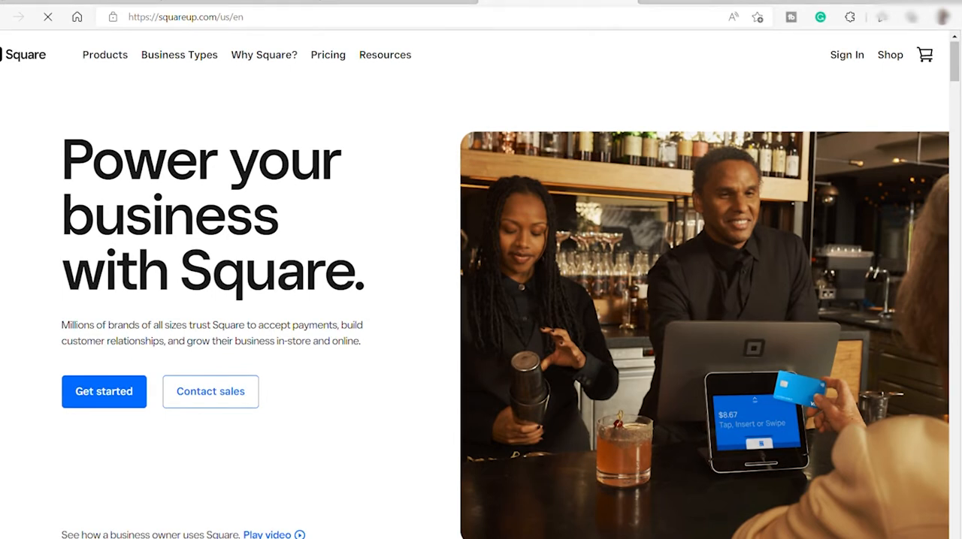
Look through the Square homepage's business solutions, business types and pricing sections
{"action": "scroll", "coordinate": [473, 397], "scroll_direction": "down", "scroll_amount": 6}
{"action": "scroll", "coordinate": [473, 396], "scroll_direction": "down", "scroll_amount": 3}
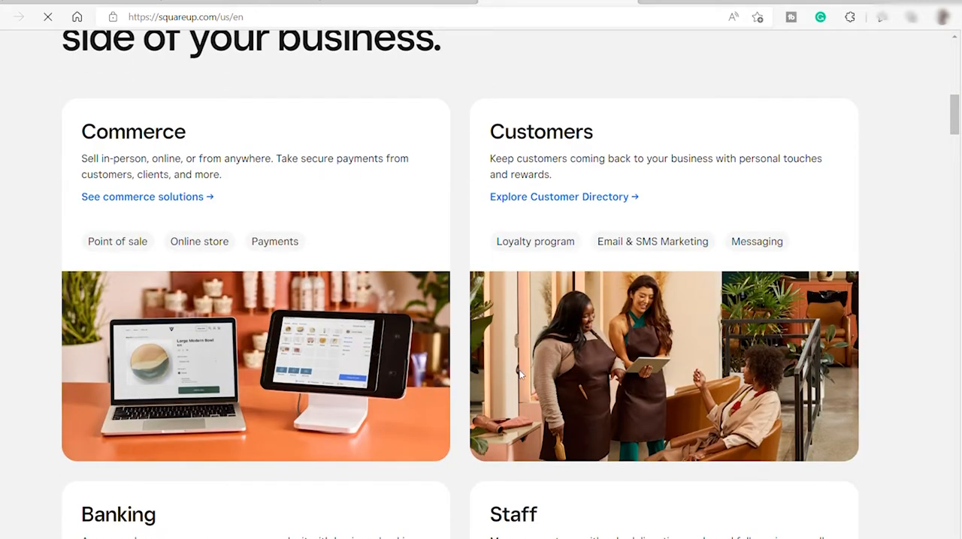
{"action": "scroll", "coordinate": [518, 374], "scroll_direction": "down", "scroll_amount": 4}
{"action": "scroll", "coordinate": [518, 374], "scroll_direction": "down", "scroll_amount": 6}
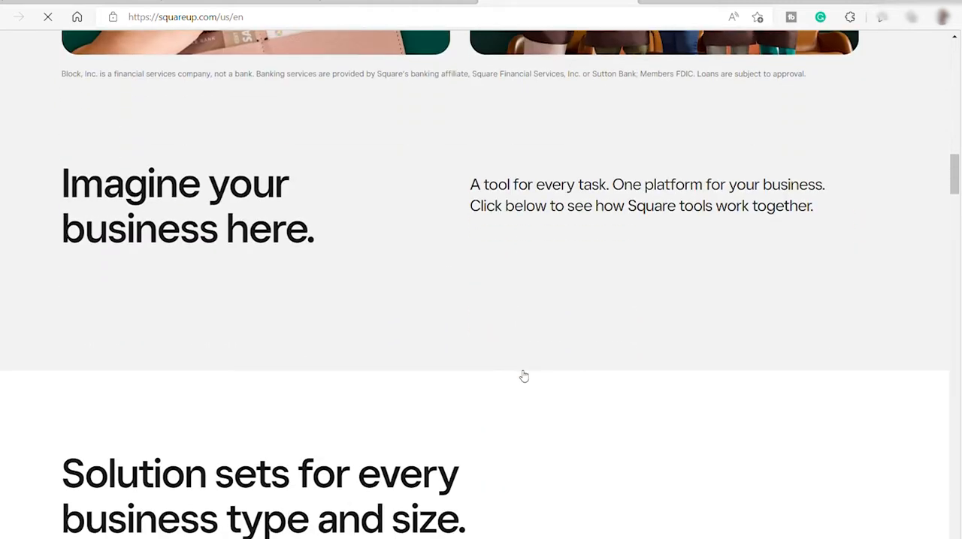
{"action": "scroll", "coordinate": [524, 376], "scroll_direction": "down", "scroll_amount": 2}
{"action": "scroll", "coordinate": [524, 376], "scroll_direction": "down", "scroll_amount": 4}
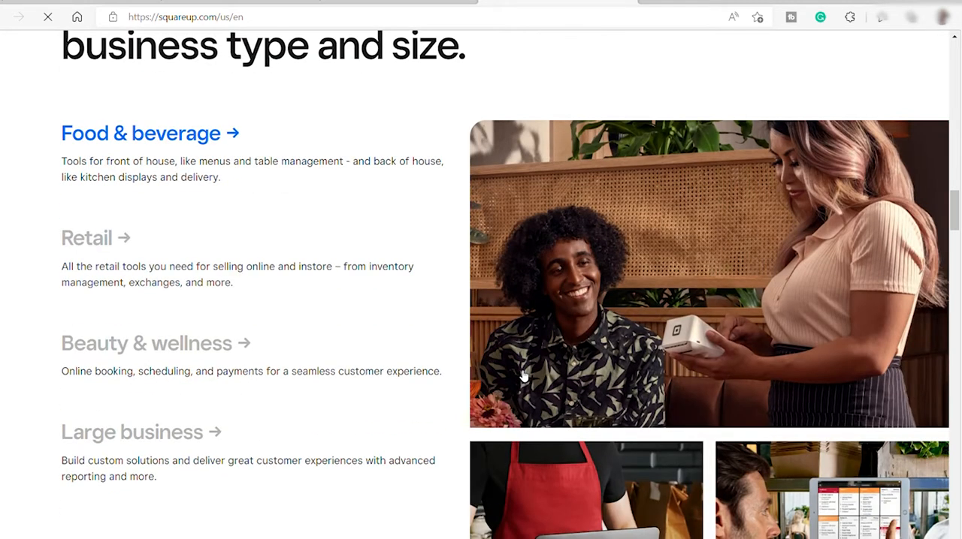
{"action": "scroll", "coordinate": [523, 375], "scroll_direction": "down", "scroll_amount": 2}
{"action": "scroll", "coordinate": [519, 373], "scroll_direction": "down", "scroll_amount": 1}
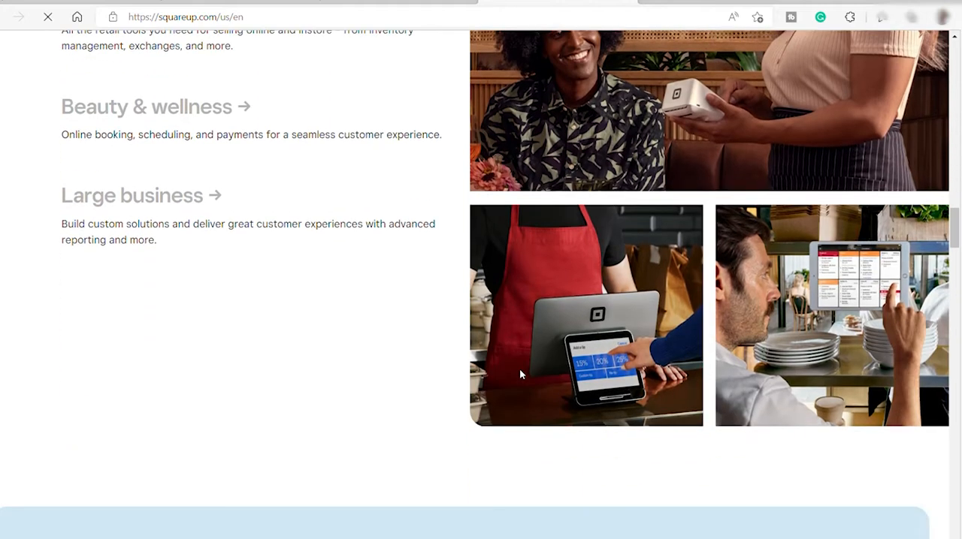
{"action": "scroll", "coordinate": [519, 374], "scroll_direction": "down", "scroll_amount": 2}
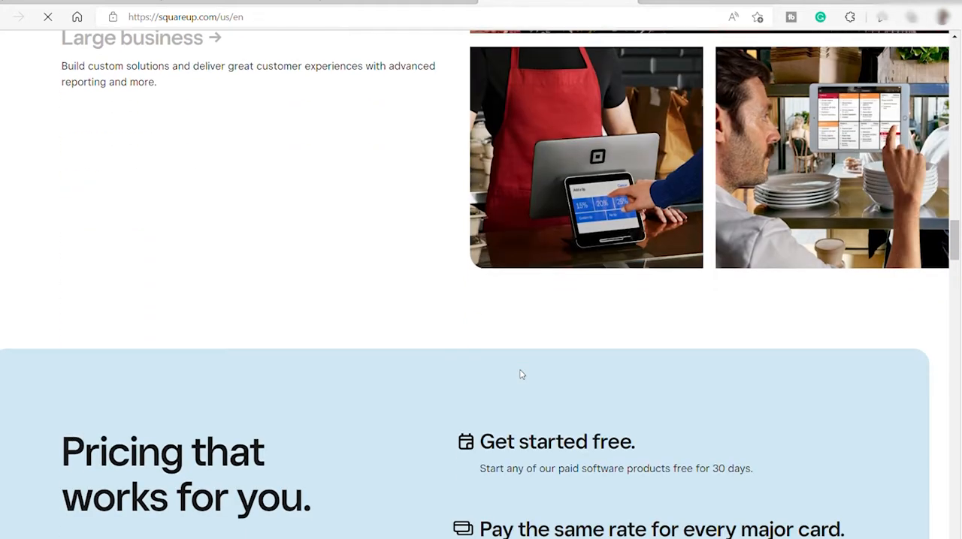
{"action": "scroll", "coordinate": [521, 374], "scroll_direction": "down", "scroll_amount": 11}
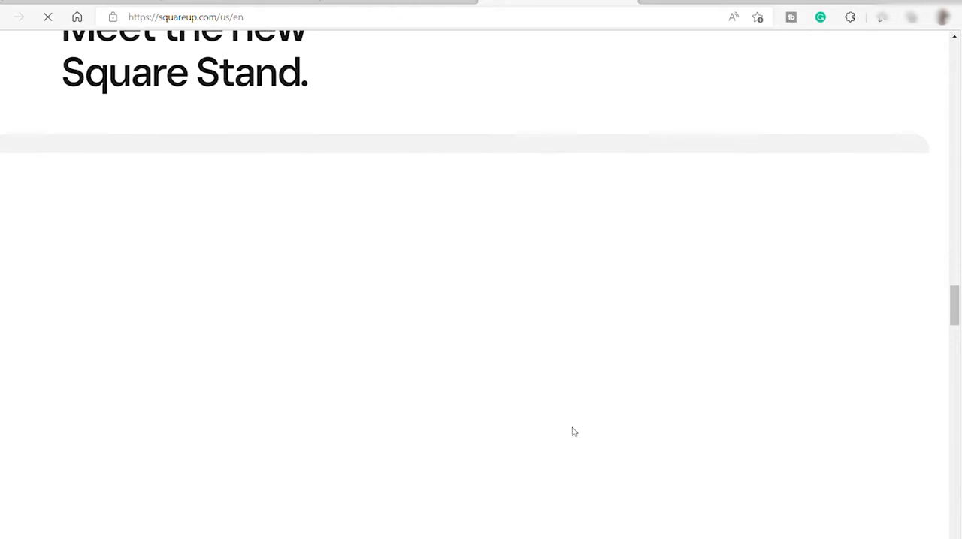
{"action": "scroll", "coordinate": [574, 432], "scroll_direction": "up", "scroll_amount": 8}
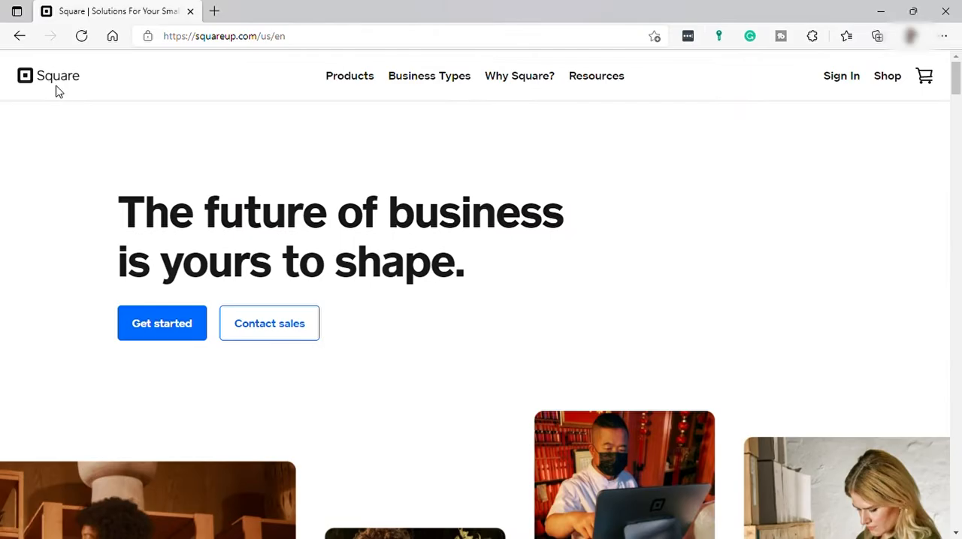
Open the Why Square? page and read through its sections on business tools and hardware
{"action": "left_click", "coordinate": [500, 79]}
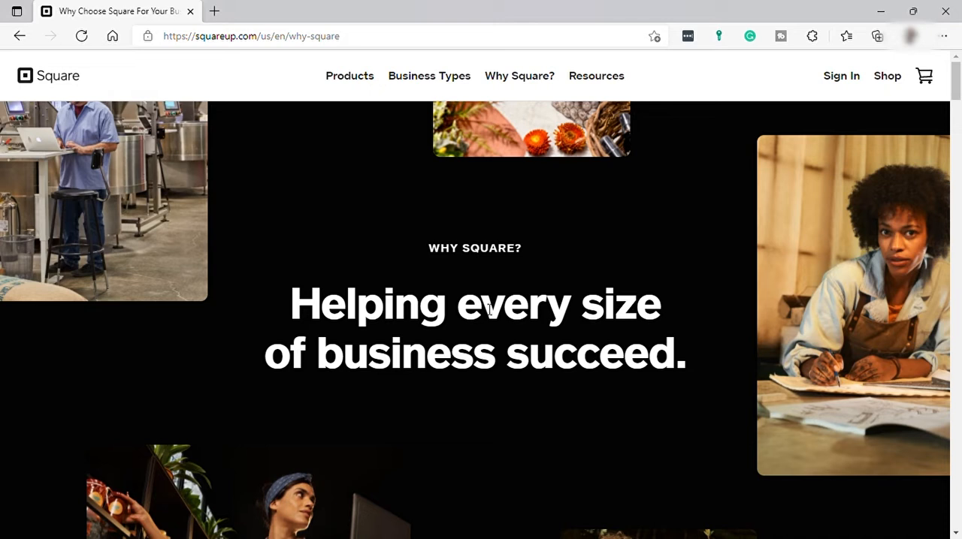
{"action": "scroll", "coordinate": [518, 308], "scroll_direction": "down", "scroll_amount": 10}
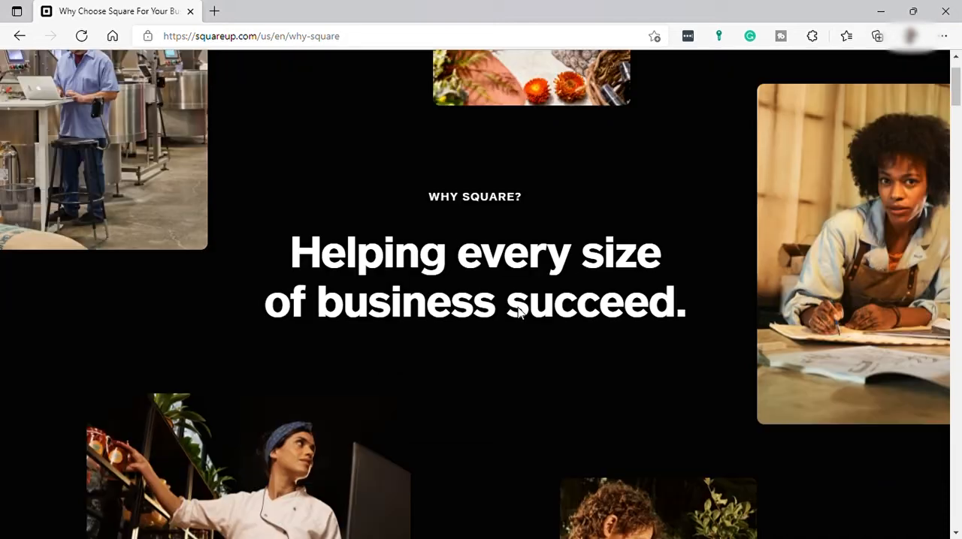
{"action": "scroll", "coordinate": [518, 307], "scroll_direction": "down", "scroll_amount": 15}
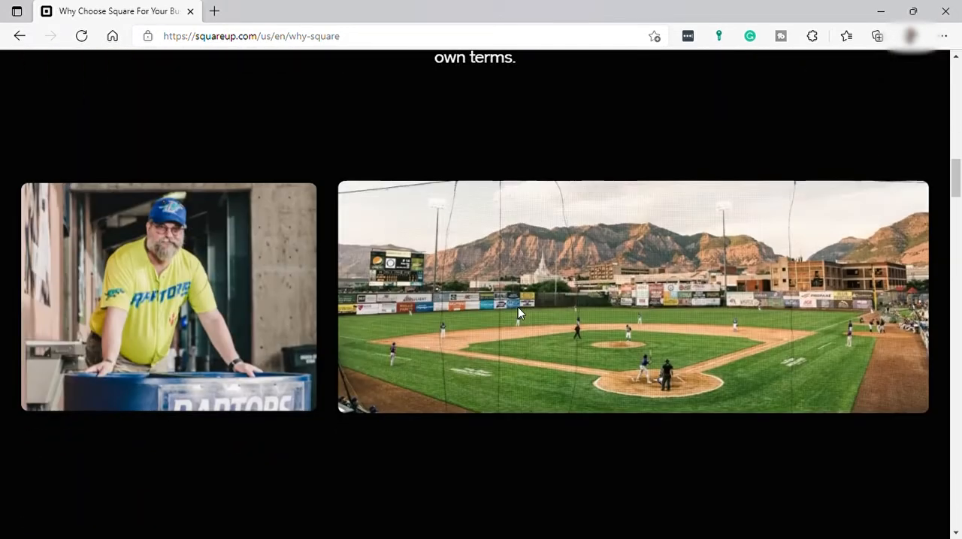
{"action": "scroll", "coordinate": [518, 307], "scroll_direction": "down", "scroll_amount": 10}
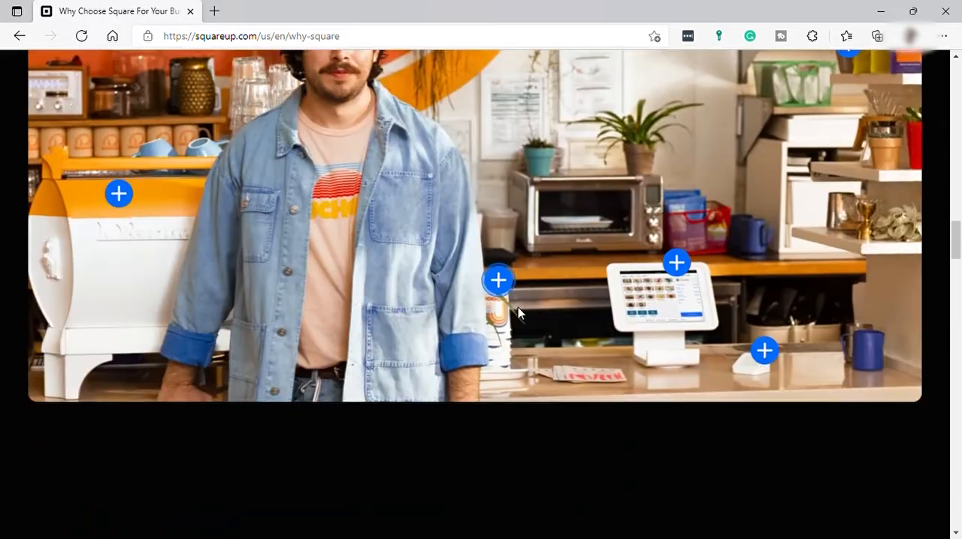
{"action": "scroll", "coordinate": [517, 314], "scroll_direction": "down", "scroll_amount": 15}
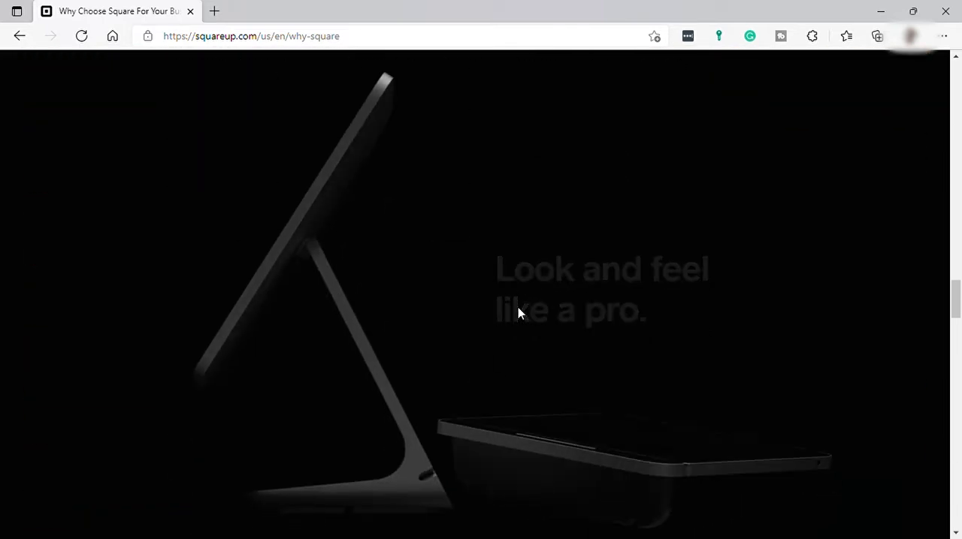
{"action": "scroll", "coordinate": [518, 307], "scroll_direction": "up", "scroll_amount": 10}
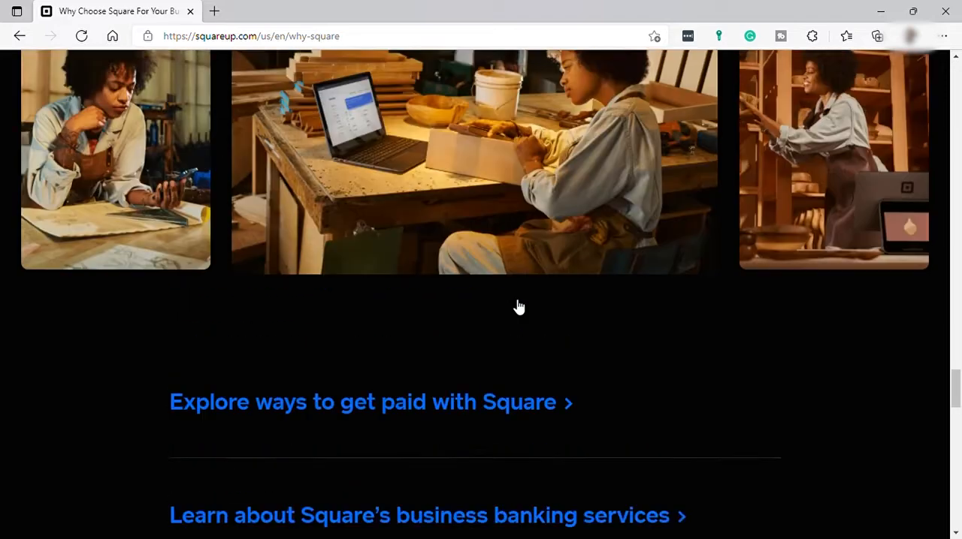
{"action": "scroll", "coordinate": [514, 304], "scroll_direction": "up", "scroll_amount": 10}
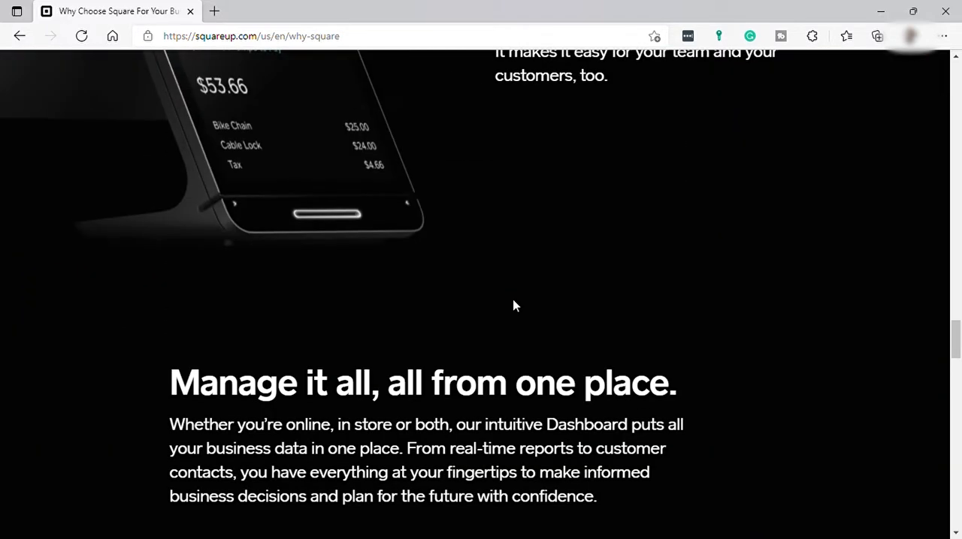
{"action": "scroll", "coordinate": [956, 320], "scroll_direction": "up", "scroll_amount": 10}
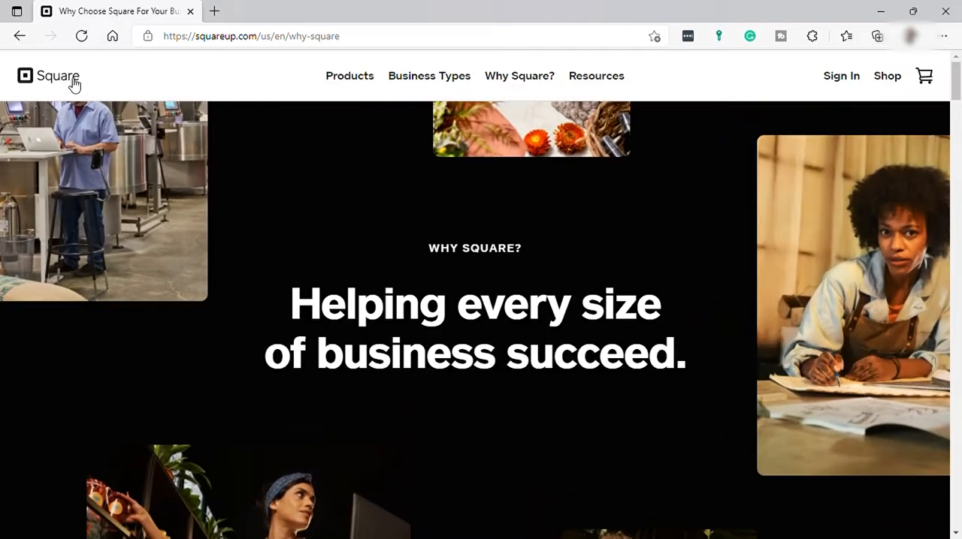
Return to the Square homepage and open the account sign-up form
{"action": "left_click", "coordinate": [75, 84]}
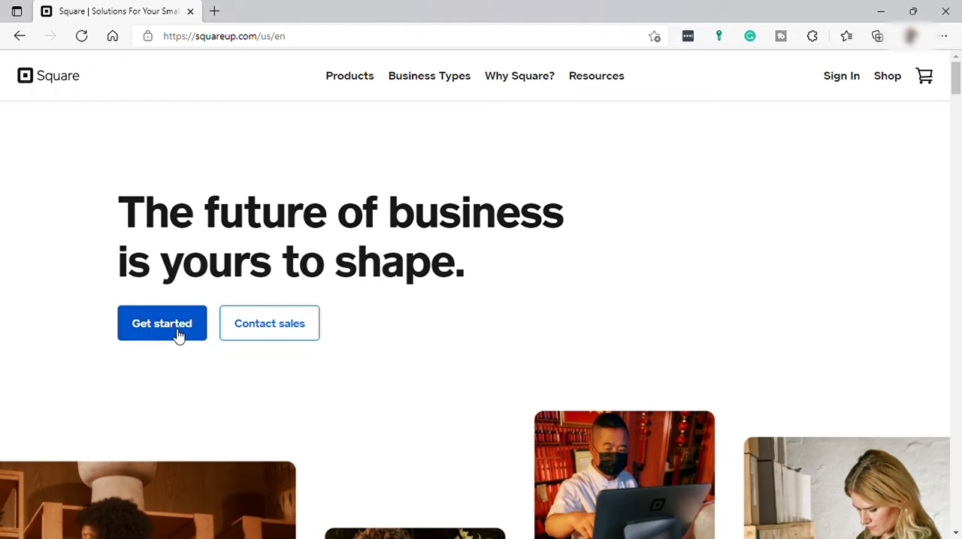
{"action": "left_click", "coordinate": [178, 335]}
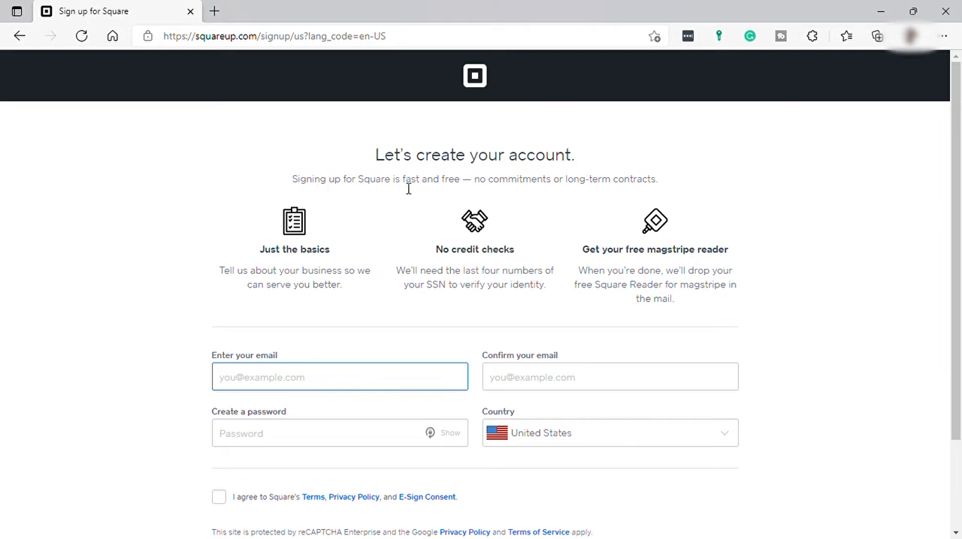
Fill in the sign-up form with the e-mail address and its confirmation, an account password and the country United States, and submit it
{"action": "scroll", "coordinate": [465, 296], "scroll_direction": "down", "scroll_amount": 1}
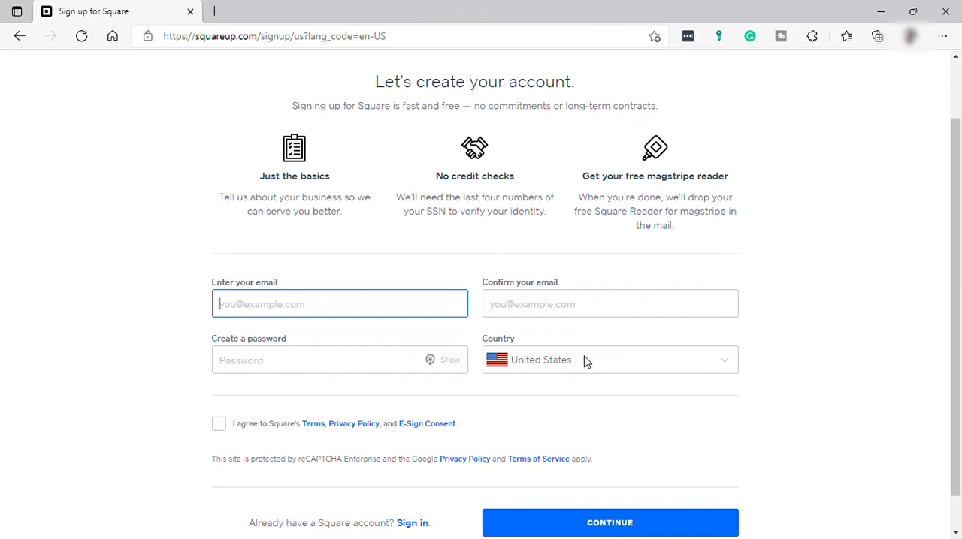
{"action": "left_click", "coordinate": [301, 387]}
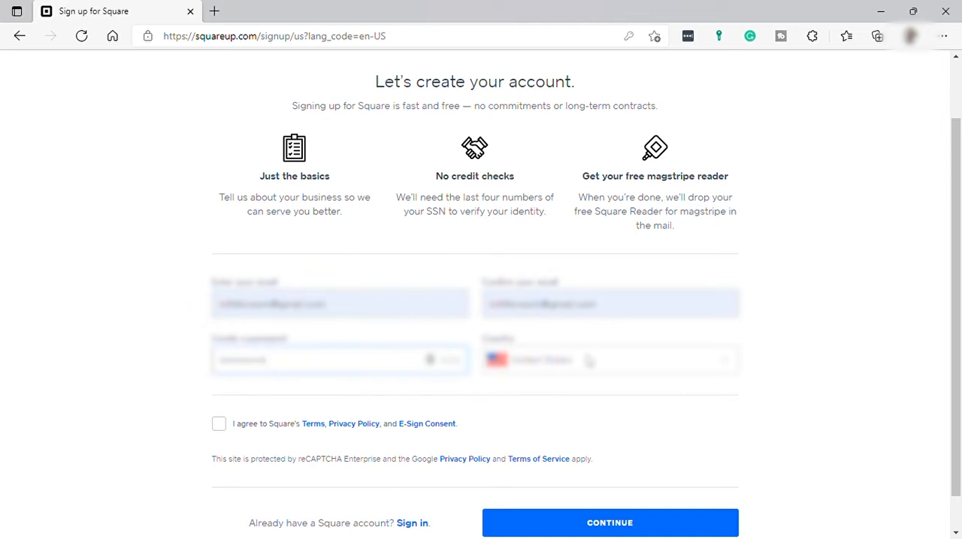
{"action": "left_click", "coordinate": [565, 372]}
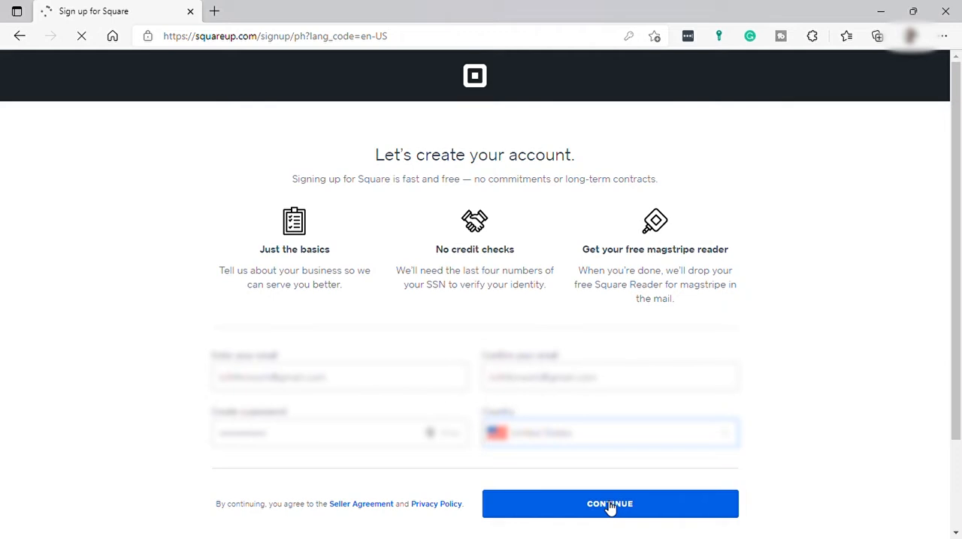
{"action": "left_click", "coordinate": [610, 509]}
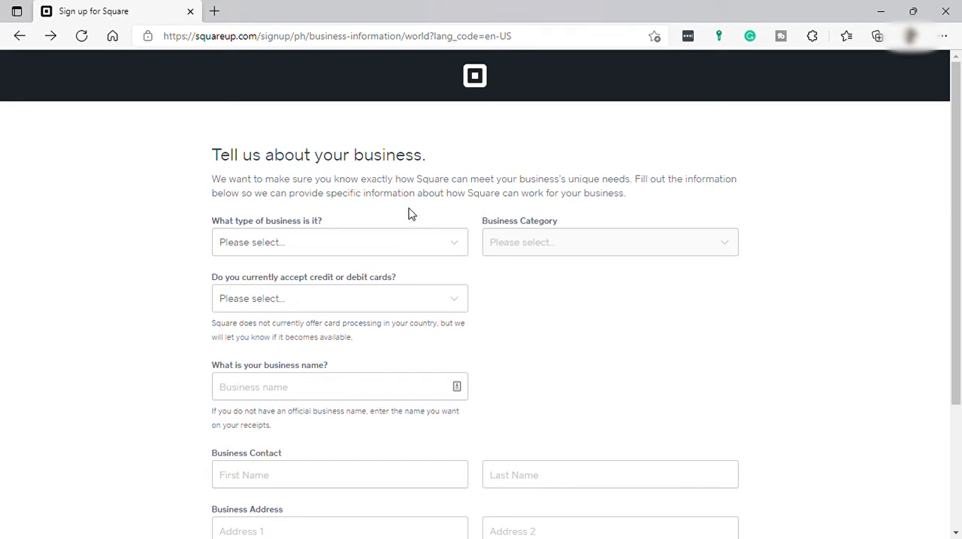
Set the business type to Retail and the business category to Clothing and Accessories
{"action": "left_click", "coordinate": [454, 249]}
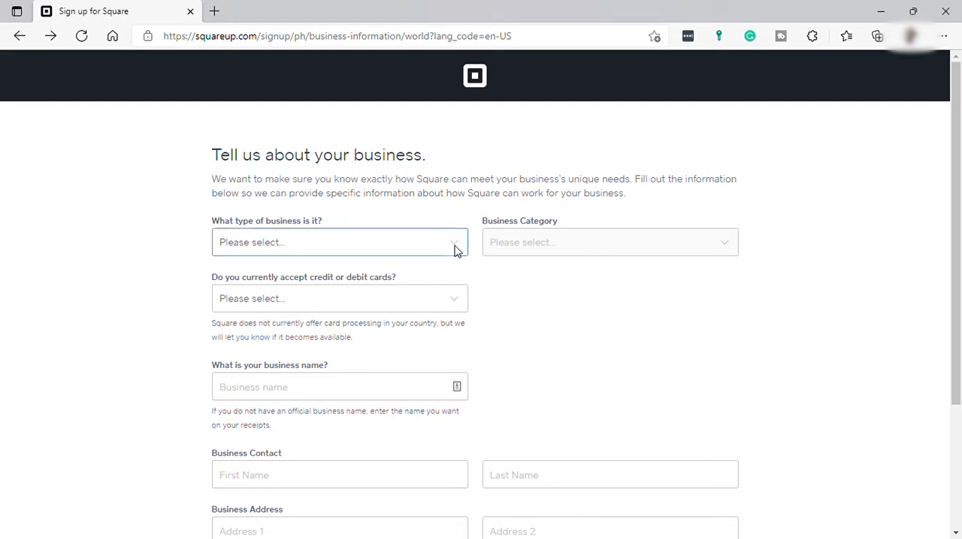
{"action": "left_click", "coordinate": [378, 377]}
{"action": "left_click", "coordinate": [637, 248]}
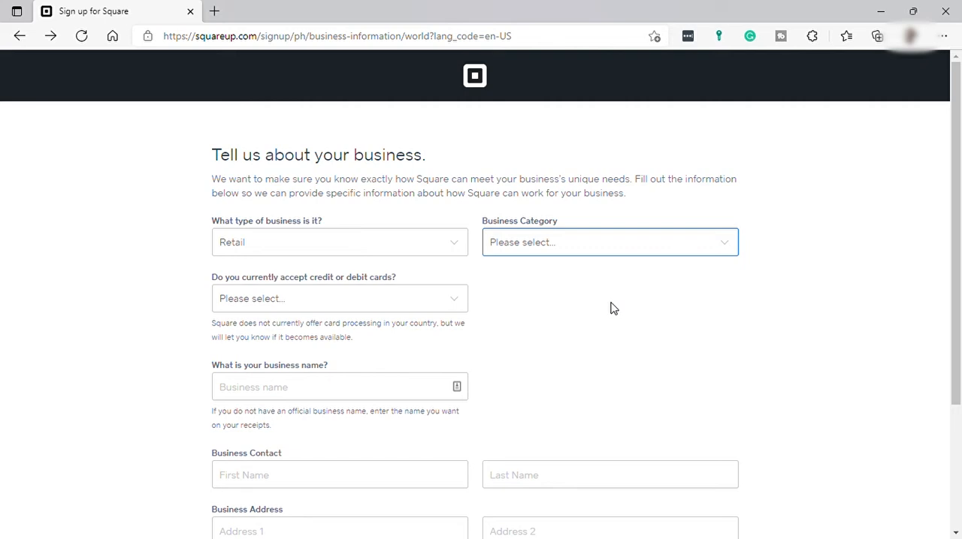
{"action": "key", "text": "c"}
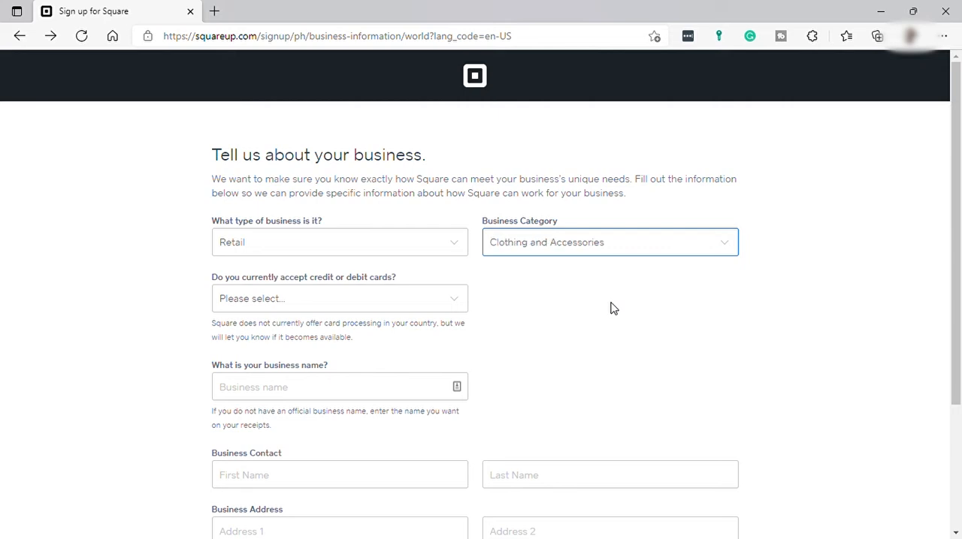
Choose "Yes, we accept credit cards", name the business Kittycloset, fill in the contact's name and business address, and submit the form
{"action": "left_click", "coordinate": [461, 302]}
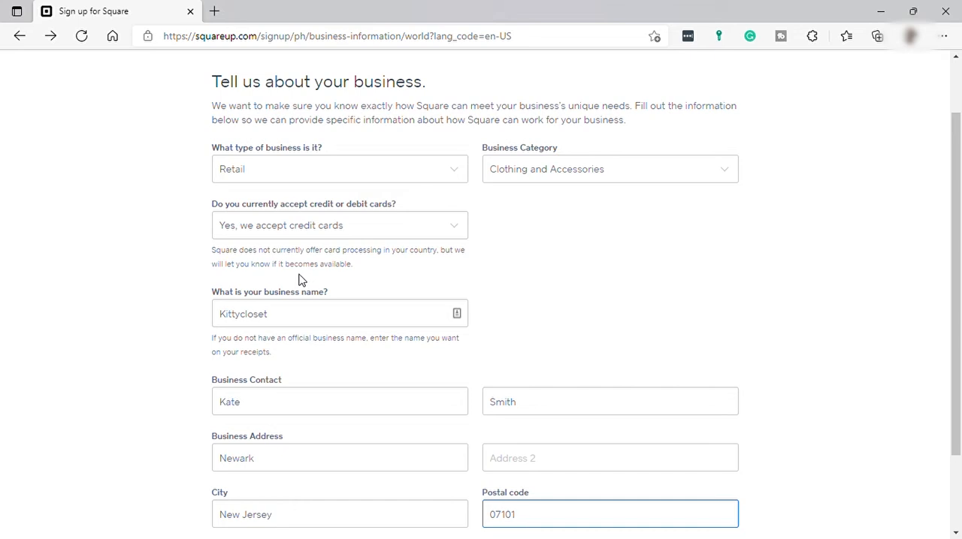
{"action": "scroll", "coordinate": [341, 346], "scroll_direction": "down", "scroll_amount": 3}
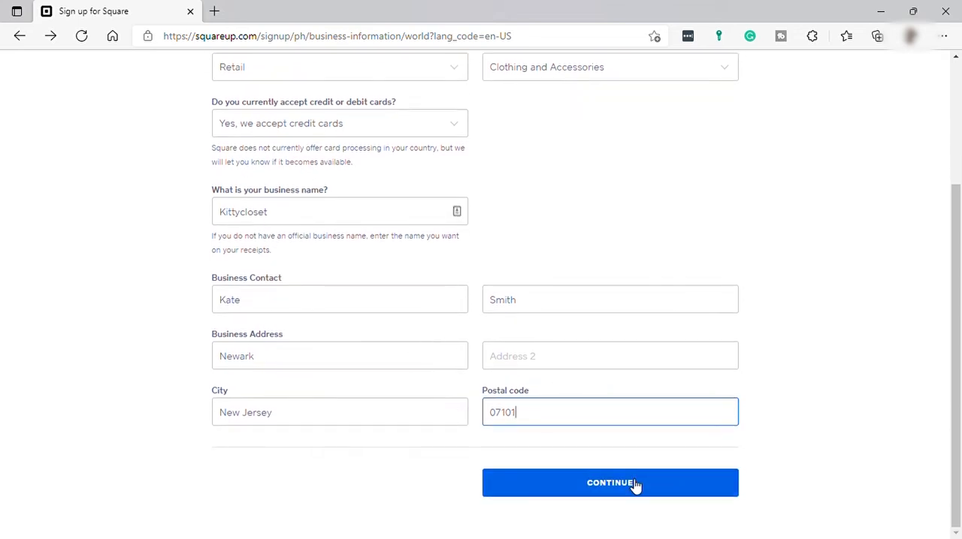
{"action": "left_click", "coordinate": [633, 485]}
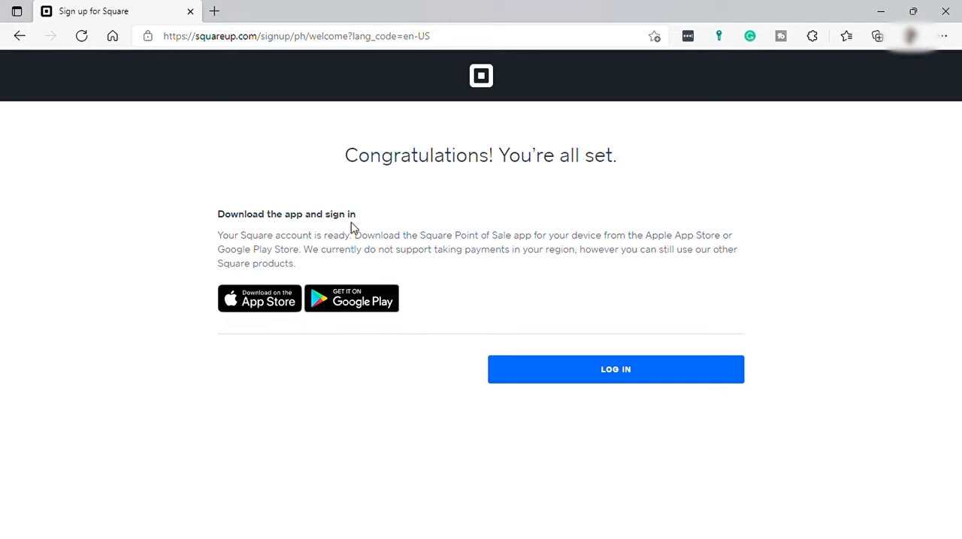
Log in to the Square Dashboard and expand "Activate your account to take payments" in the Setup Guide
{"action": "left_click", "coordinate": [614, 376]}
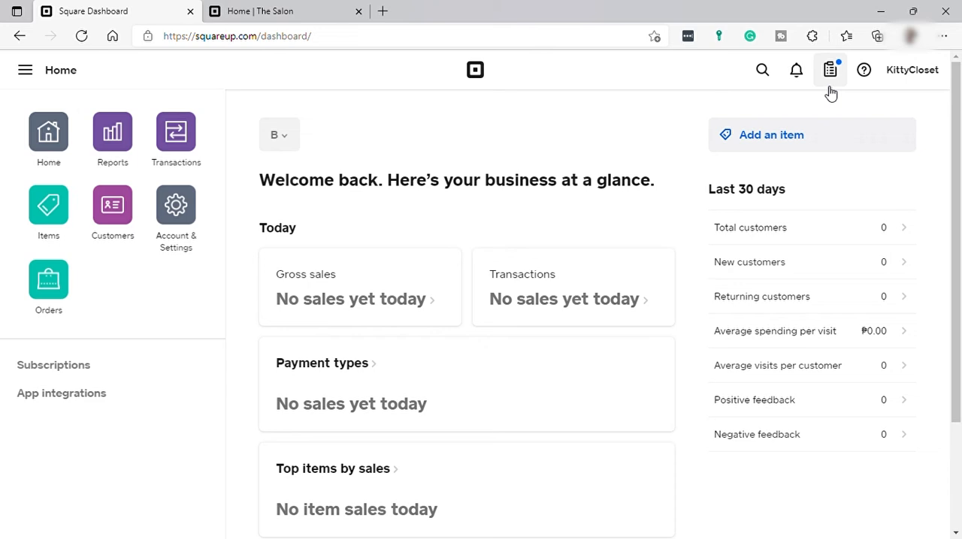
{"action": "left_click", "coordinate": [829, 84]}
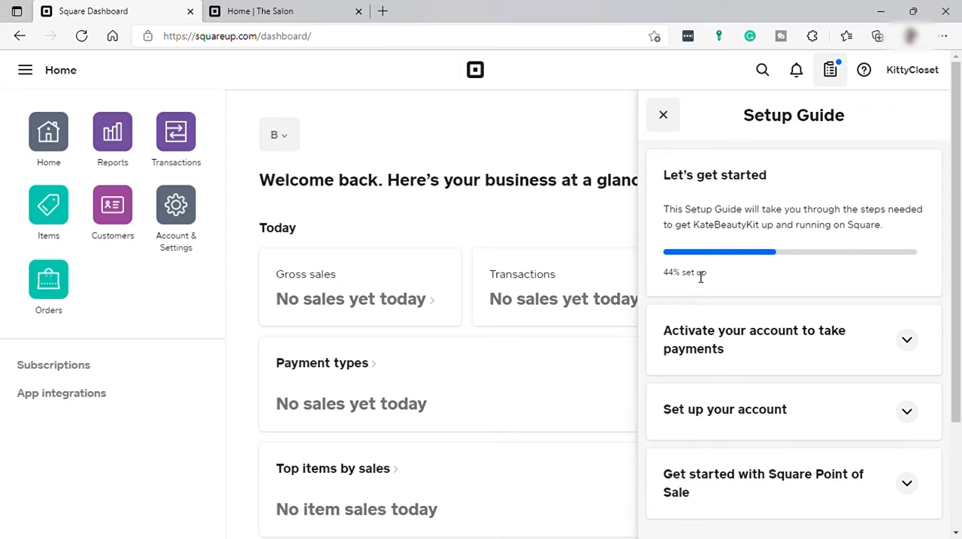
{"action": "scroll", "coordinate": [856, 379], "scroll_direction": "down", "scroll_amount": 2}
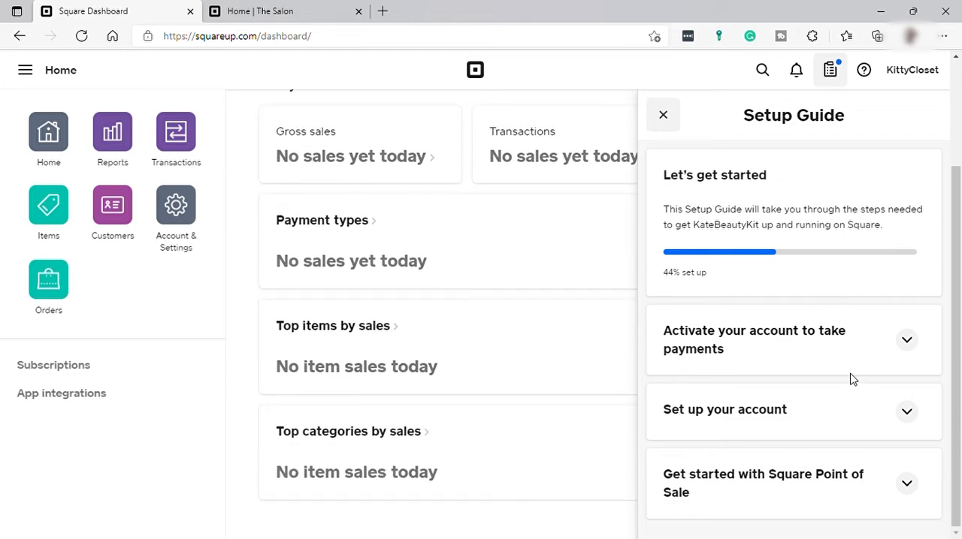
{"action": "left_click", "coordinate": [907, 342]}
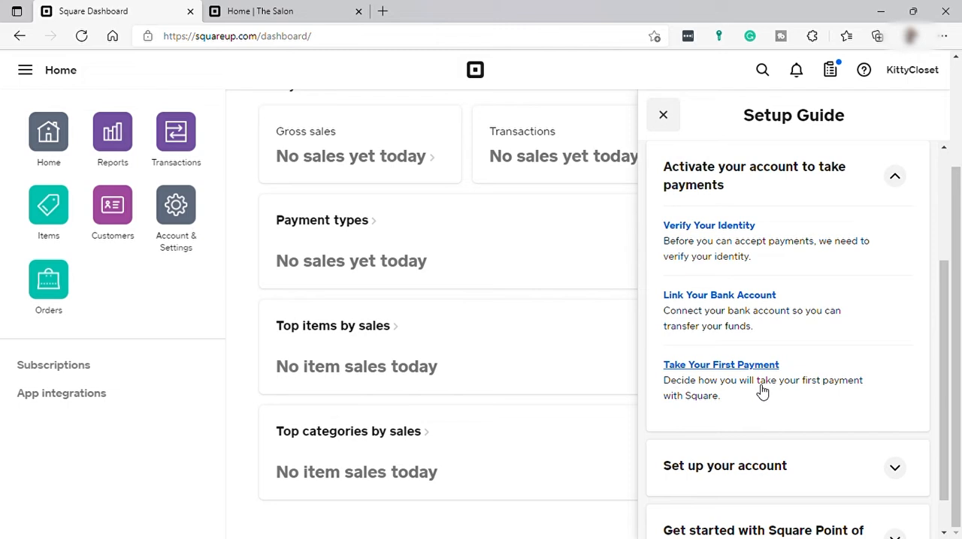
Expand "Set up your account" in the Setup Guide and review its tasks on taxes, receipts, locations and software
{"action": "scroll", "coordinate": [761, 392], "scroll_direction": "down", "scroll_amount": 2}
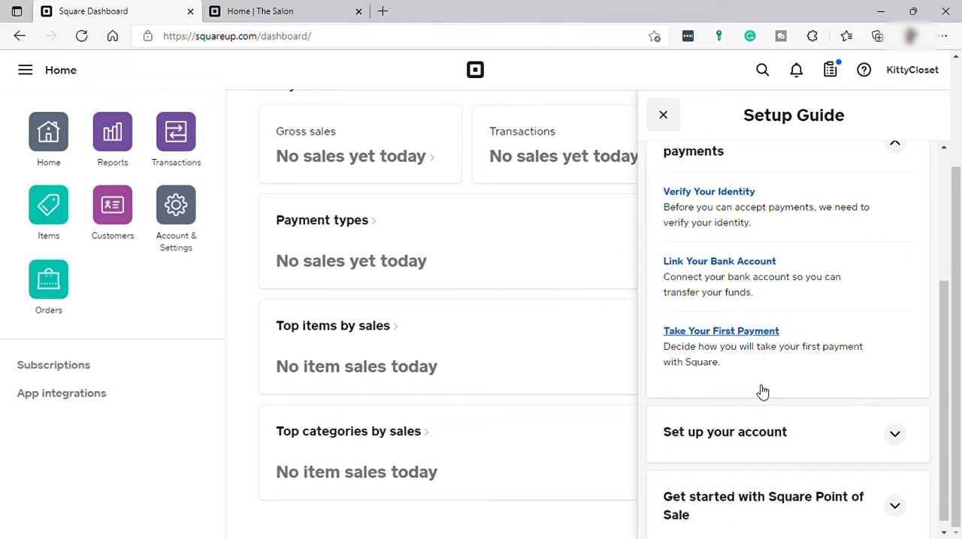
{"action": "left_click", "coordinate": [894, 425]}
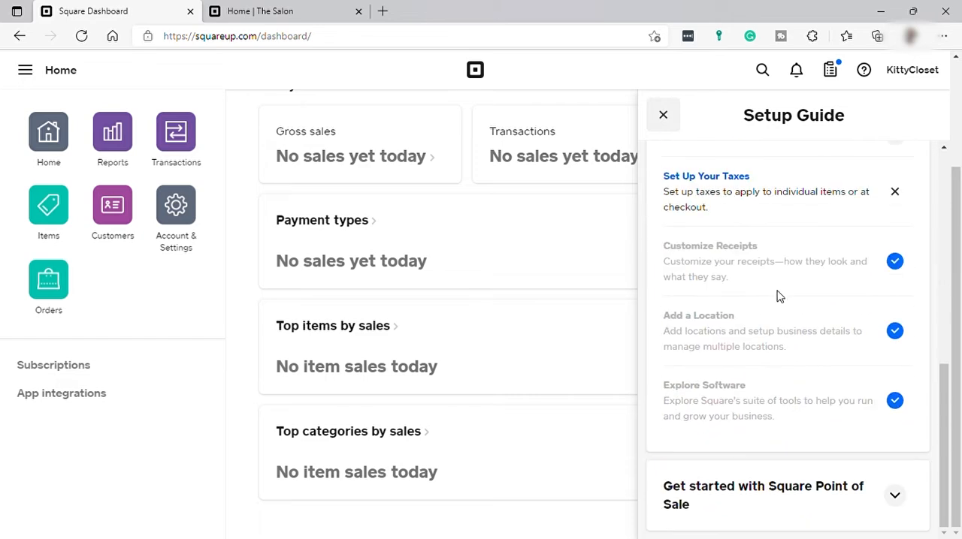
{"action": "scroll", "coordinate": [758, 230], "scroll_direction": "up", "scroll_amount": 1}
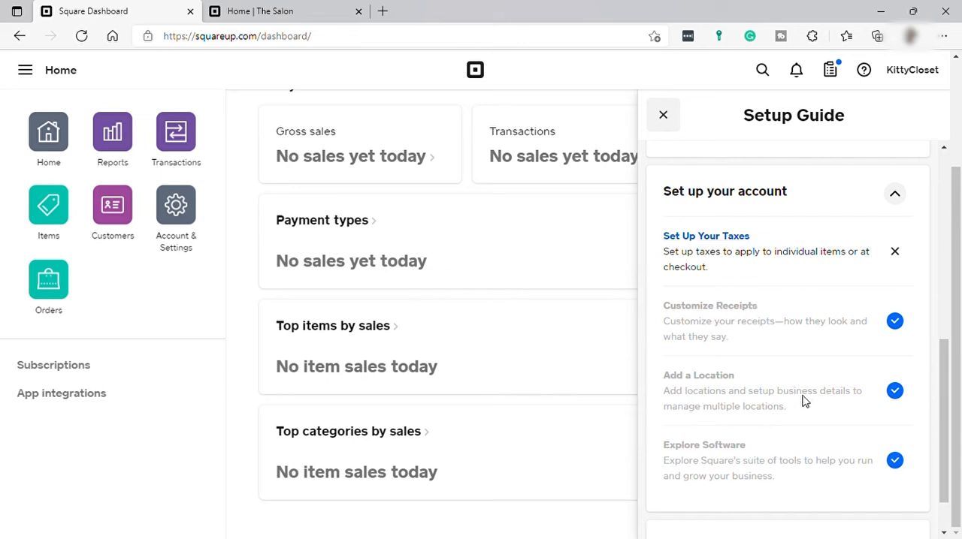
{"action": "scroll", "coordinate": [797, 383], "scroll_direction": "down", "scroll_amount": 1}
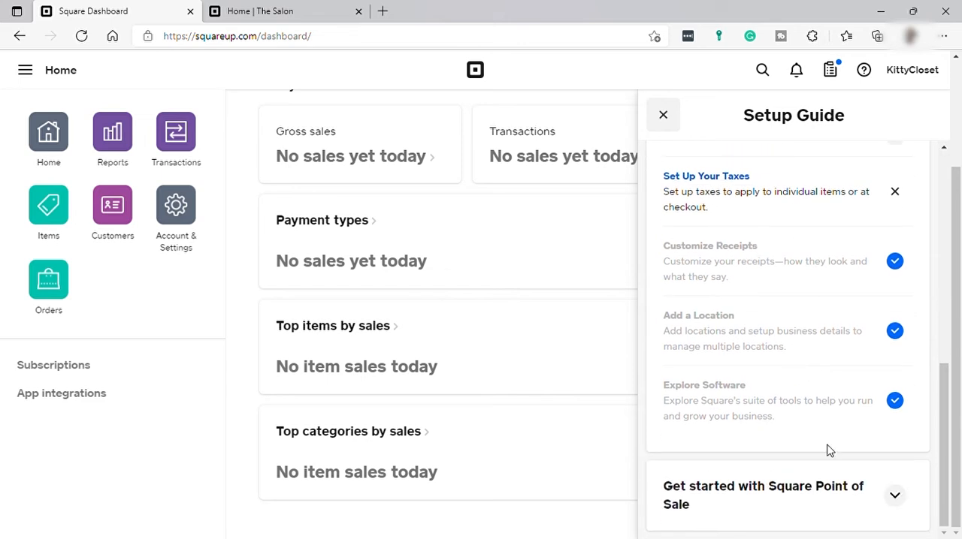
Expand "Get started with Square Point of Sale" in the Setup Guide and glance at The Salon's example website
{"action": "left_click", "coordinate": [895, 496]}
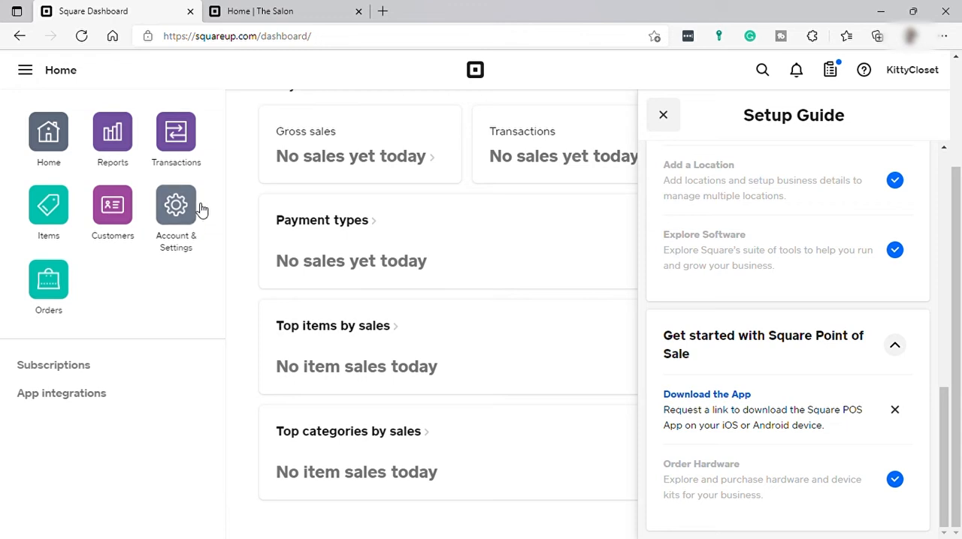
{"action": "left_click", "coordinate": [259, 14]}
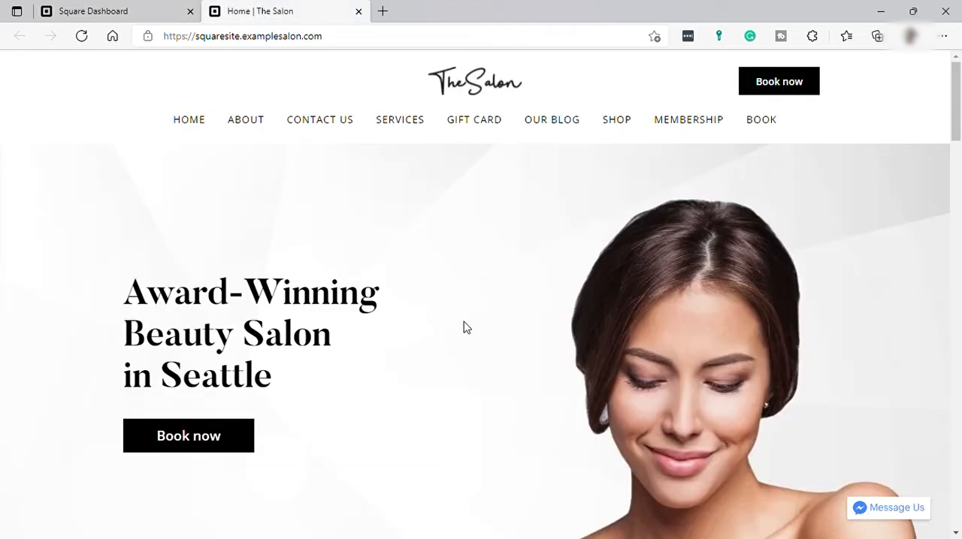
{"action": "scroll", "coordinate": [468, 275], "scroll_direction": "down", "scroll_amount": 12}
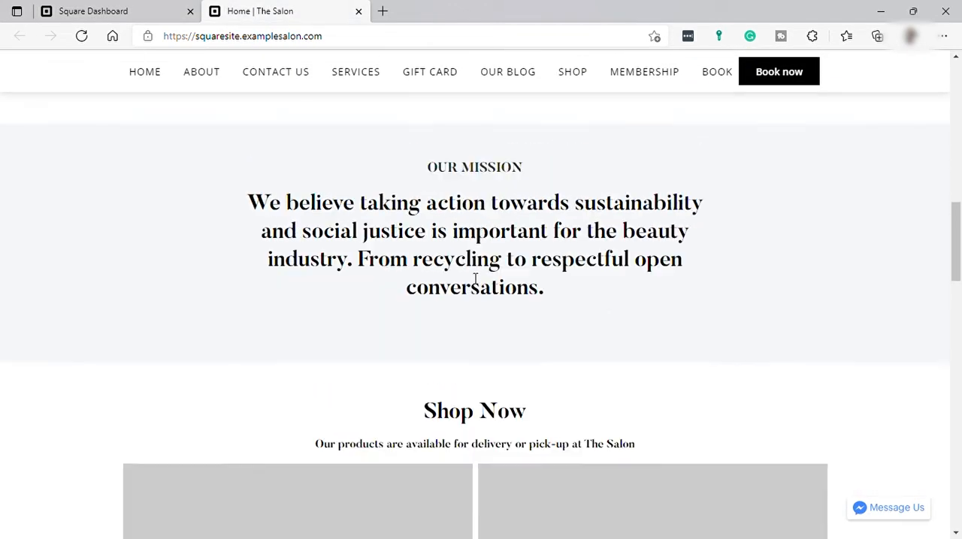
{"action": "scroll", "coordinate": [475, 279], "scroll_direction": "up", "scroll_amount": 12}
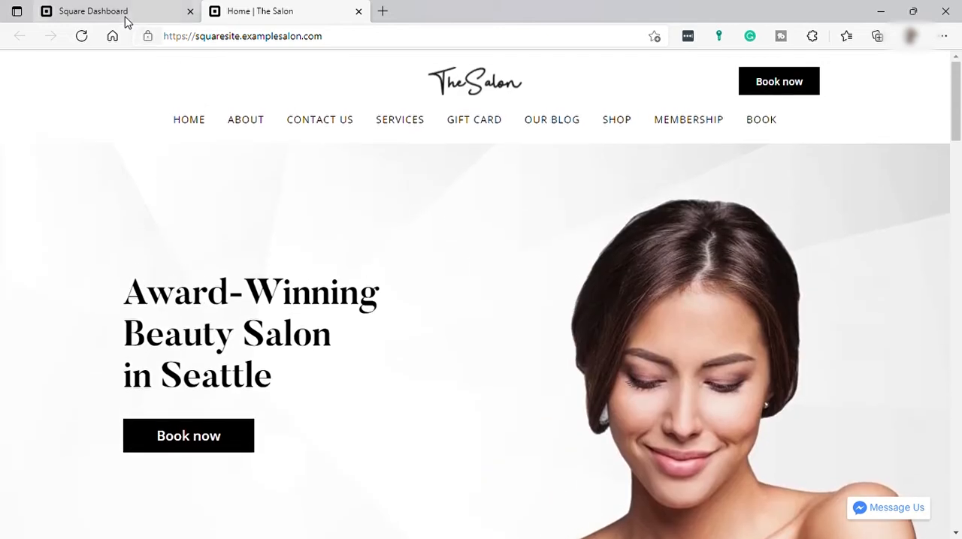
{"action": "left_click", "coordinate": [124, 21]}
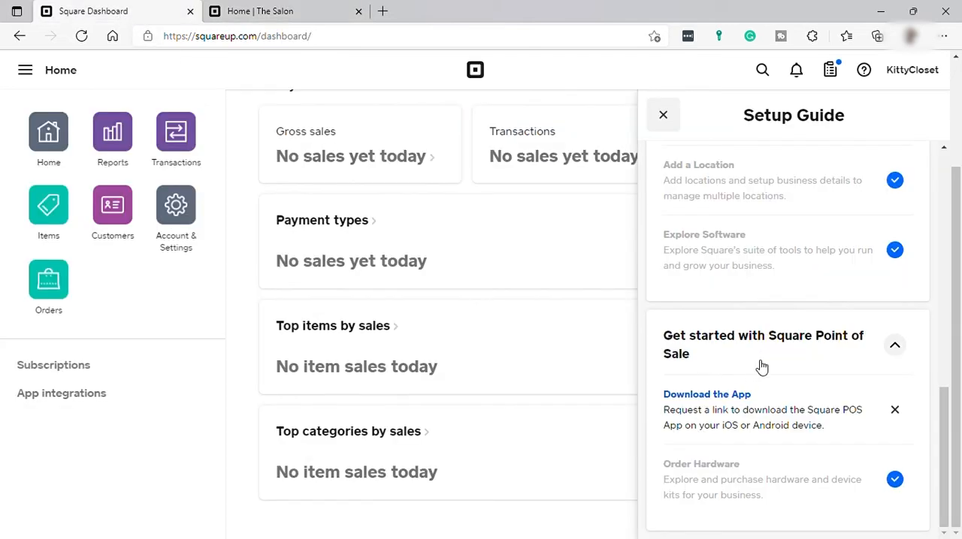
Close the Setup Guide and review the dashboard's sales summaries and customer figures for the last 30 days
{"action": "scroll", "coordinate": [768, 356], "scroll_direction": "up", "scroll_amount": 5}
{"action": "scroll", "coordinate": [799, 339], "scroll_direction": "up", "scroll_amount": 5}
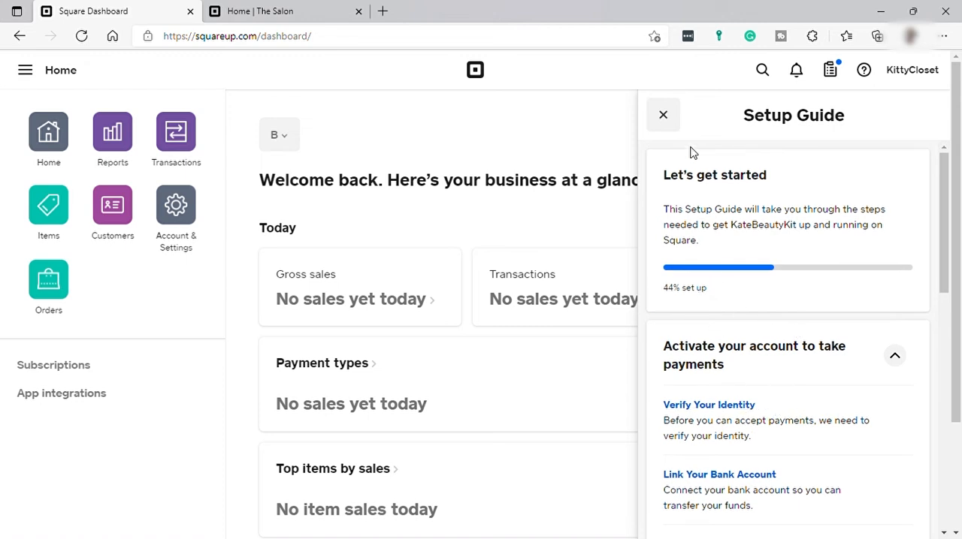
{"action": "left_click", "coordinate": [663, 116]}
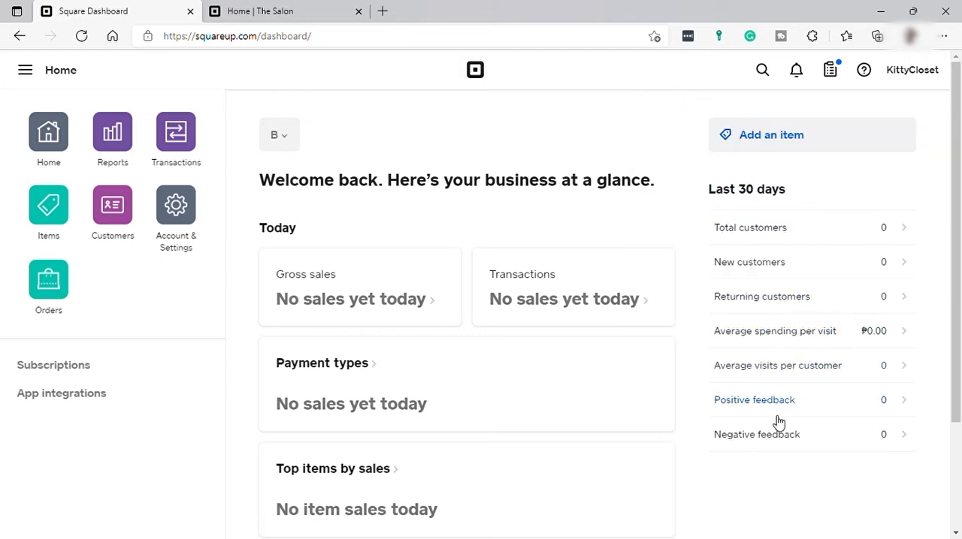
{"action": "scroll", "coordinate": [629, 348], "scroll_direction": "down", "scroll_amount": 2}
{"action": "scroll", "coordinate": [629, 347], "scroll_direction": "up", "scroll_amount": 2}
{"action": "scroll", "coordinate": [563, 388], "scroll_direction": "down", "scroll_amount": 2}
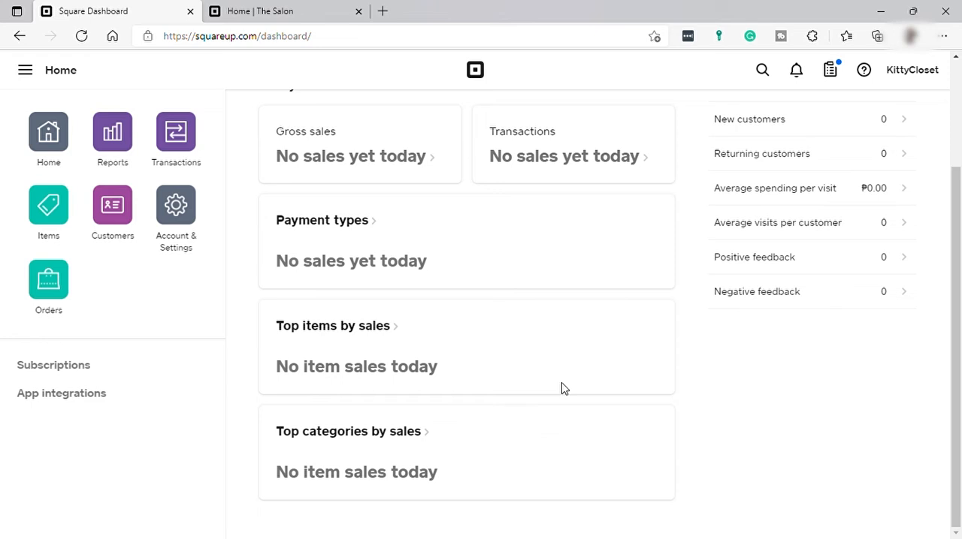
{"action": "scroll", "coordinate": [564, 388], "scroll_direction": "up", "scroll_amount": 2}
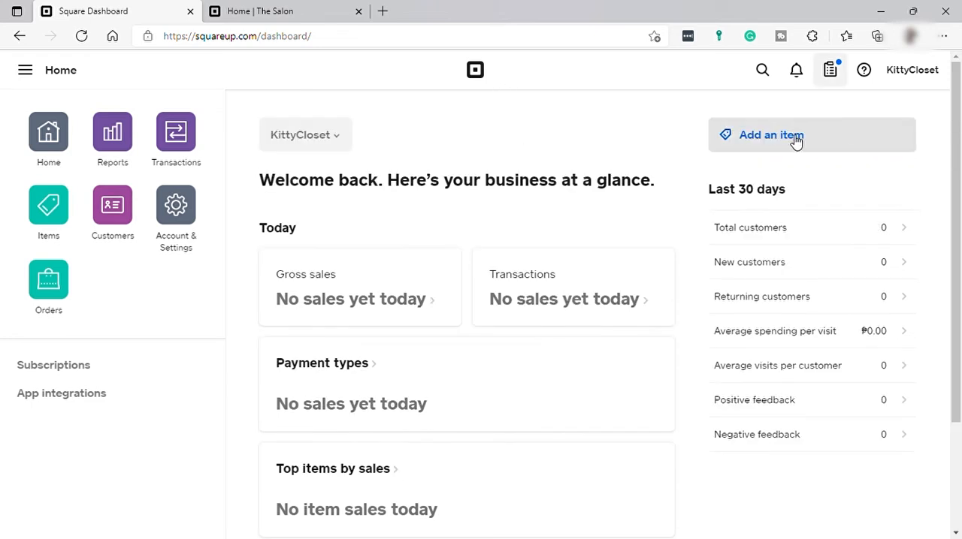
Start a new item in the Item Library, named Sexy Lace, and assign it to the Ladies Tops category
{"action": "left_click", "coordinate": [46, 215]}
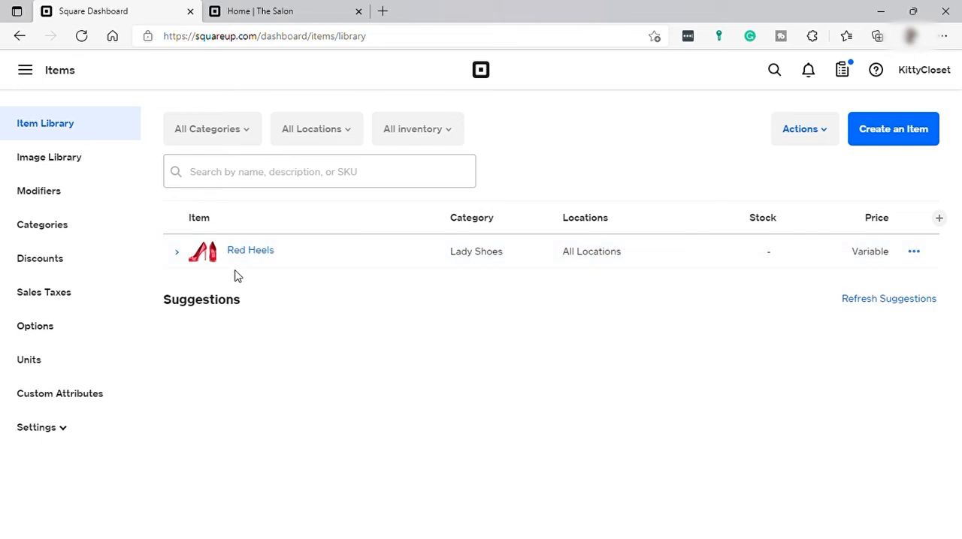
{"action": "left_click", "coordinate": [897, 144]}
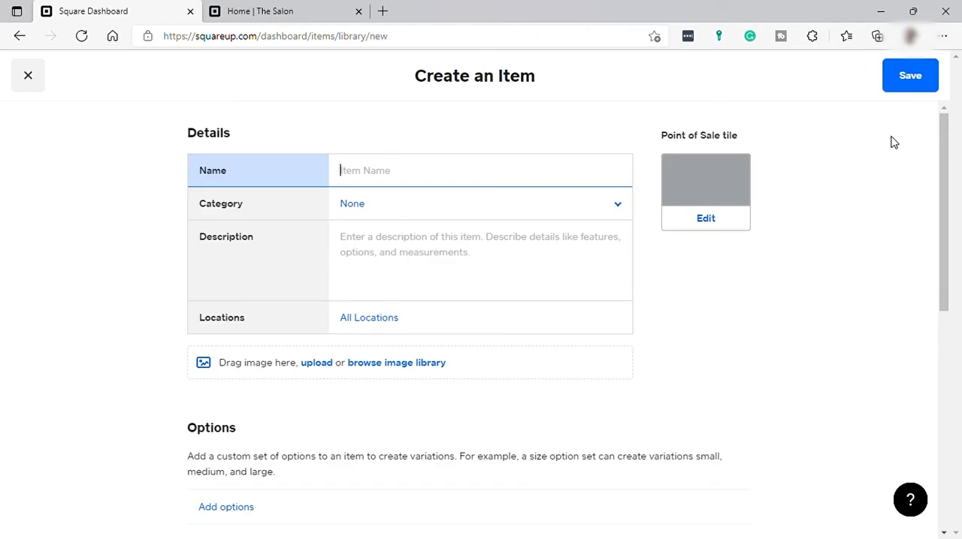
{"action": "type", "text": "Sexy La"}
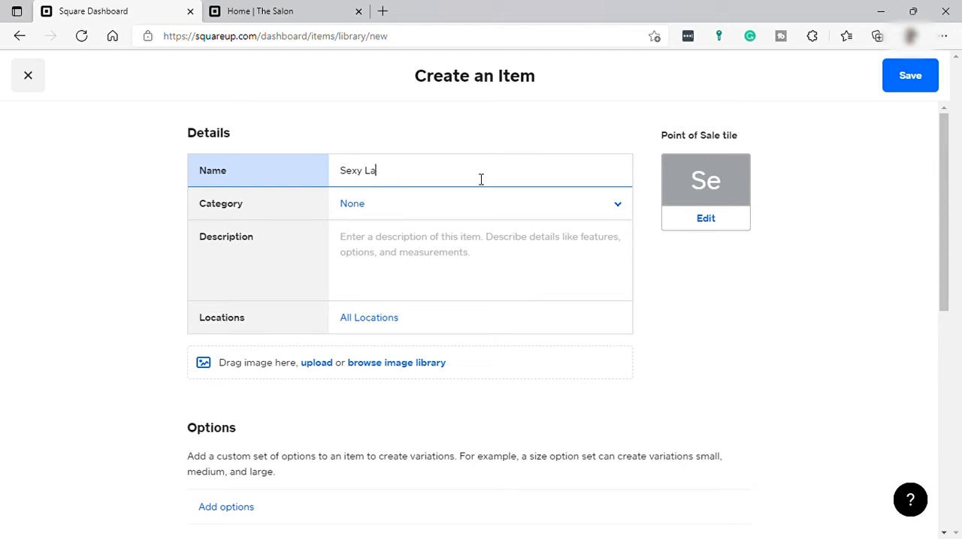
{"action": "key", "text": "Tab"}
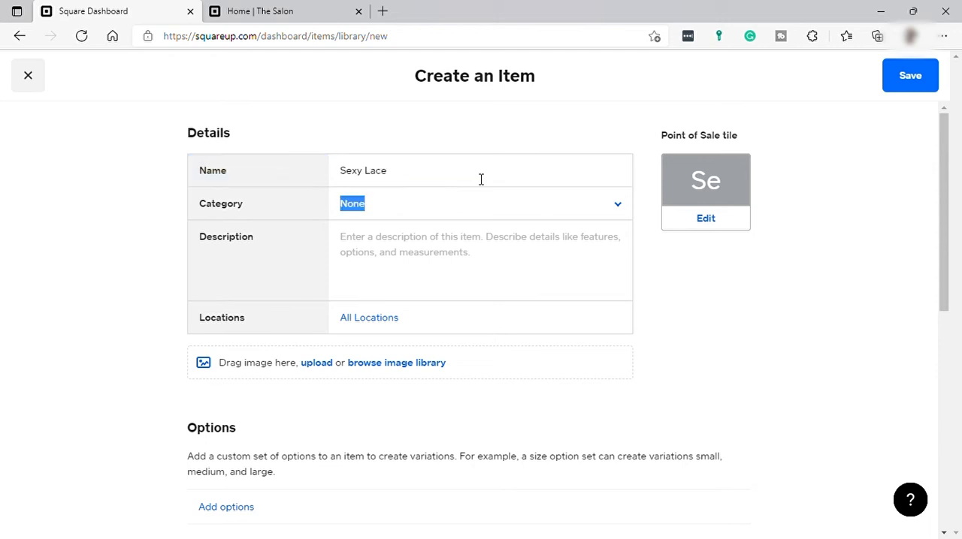
{"action": "key", "text": "Return"}
{"action": "type", "text": "Ladies"}
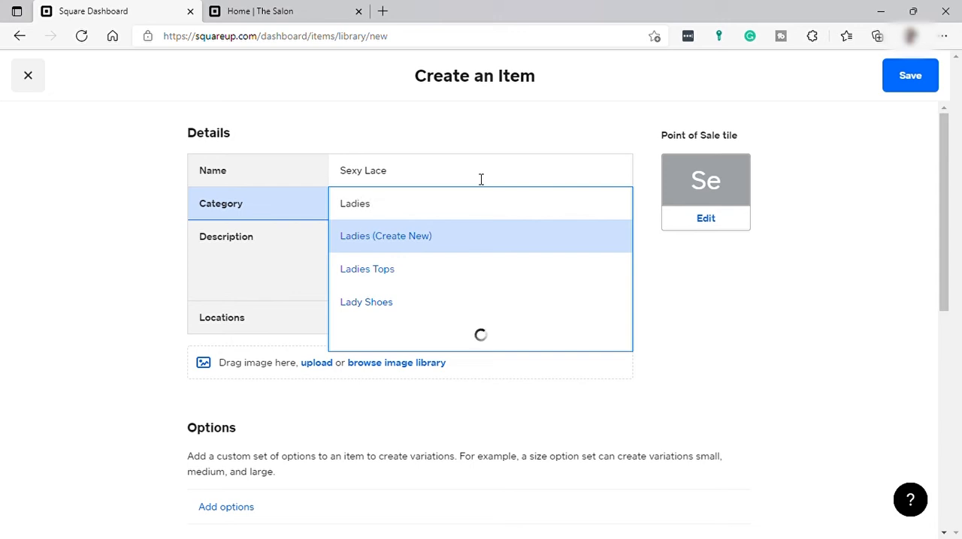
{"action": "left_click", "coordinate": [435, 270]}
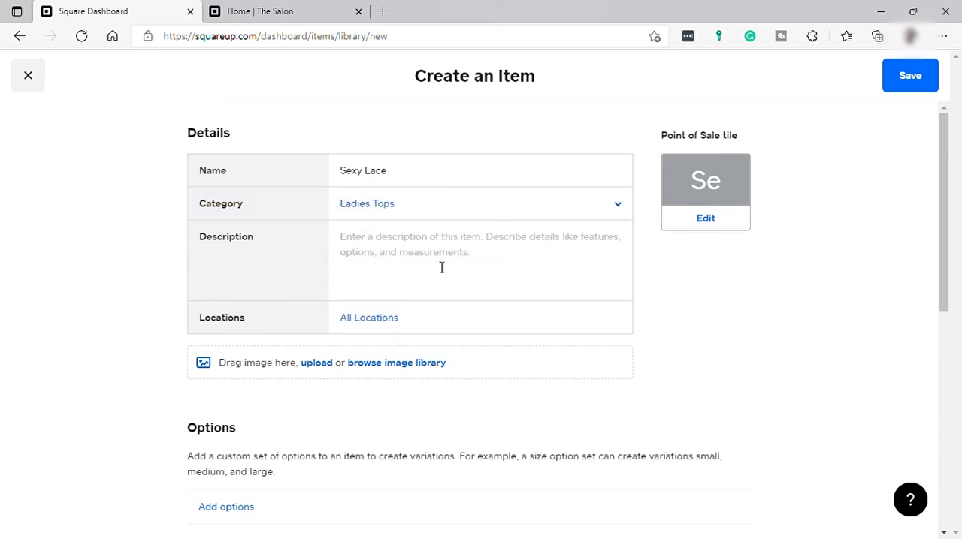
Examine the new item's description field, location availability and image upload without changing them
{"action": "left_click", "coordinate": [393, 256]}
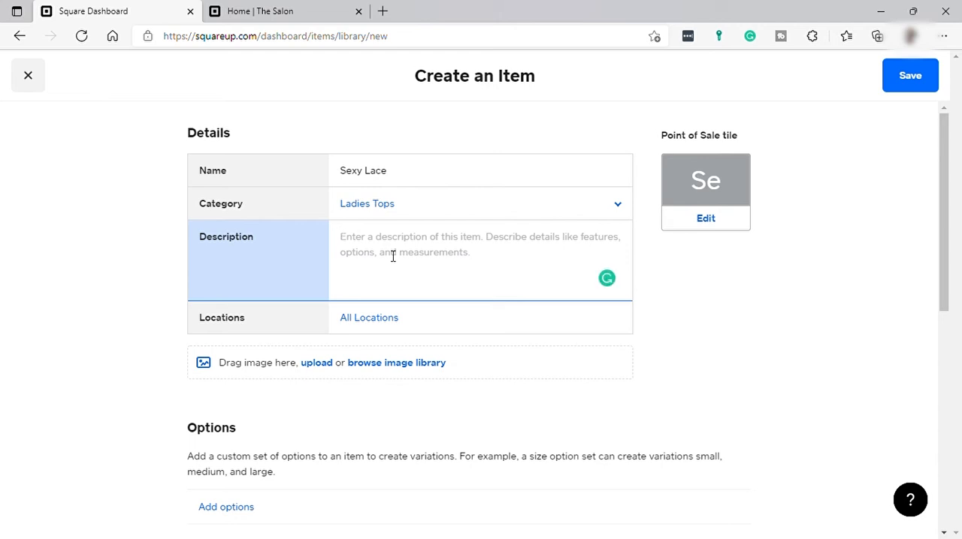
{"action": "left_click", "coordinate": [381, 326]}
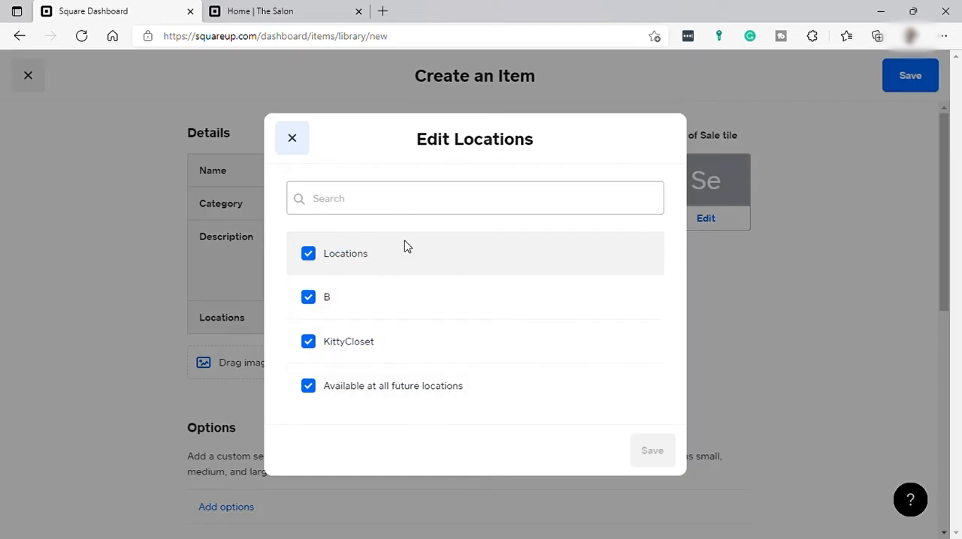
{"action": "left_click", "coordinate": [303, 145]}
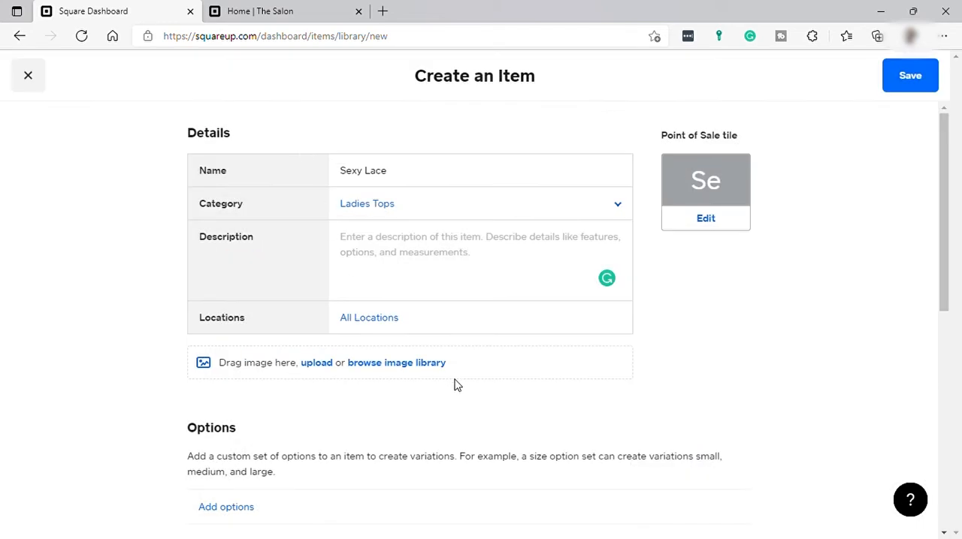
{"action": "scroll", "coordinate": [458, 367], "scroll_direction": "down", "scroll_amount": 2}
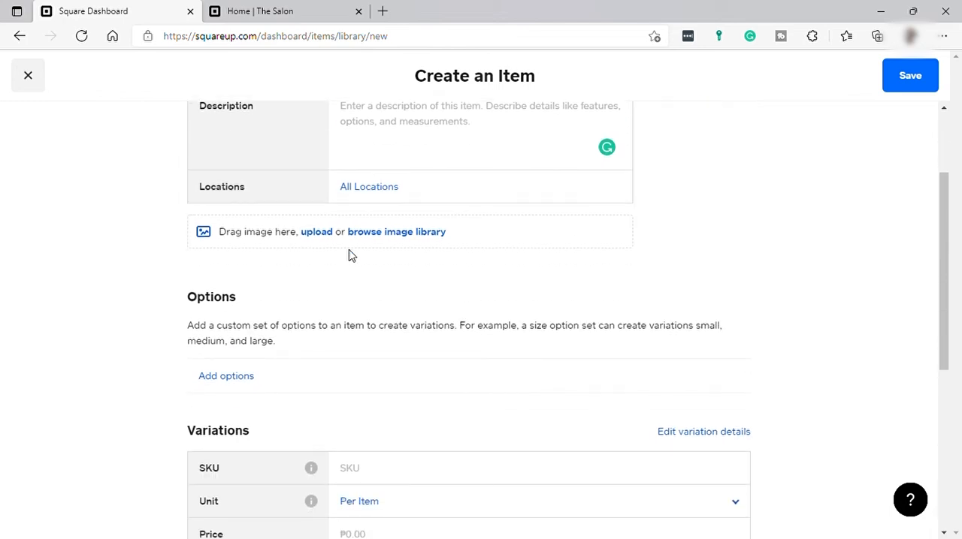
{"action": "left_click", "coordinate": [329, 238]}
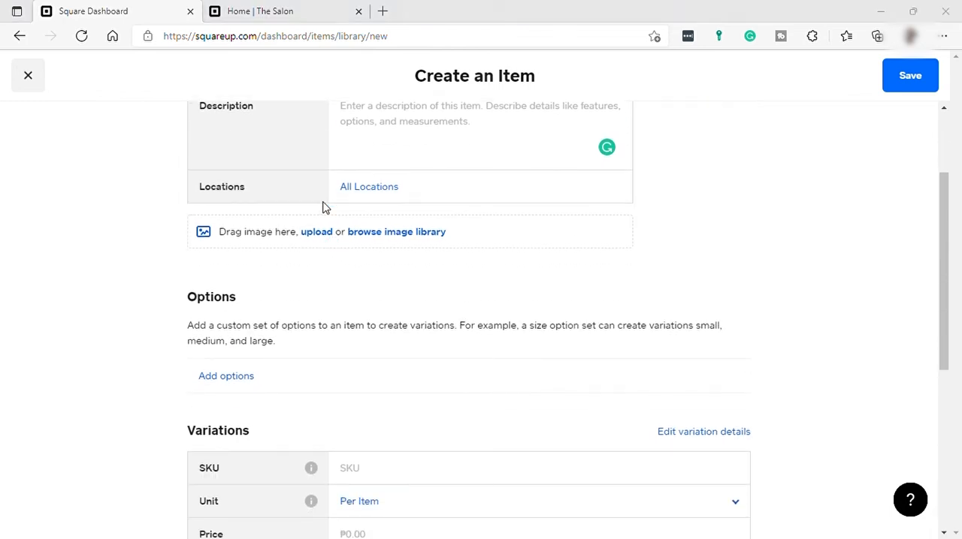
{"action": "left_click", "coordinate": [464, 18]}
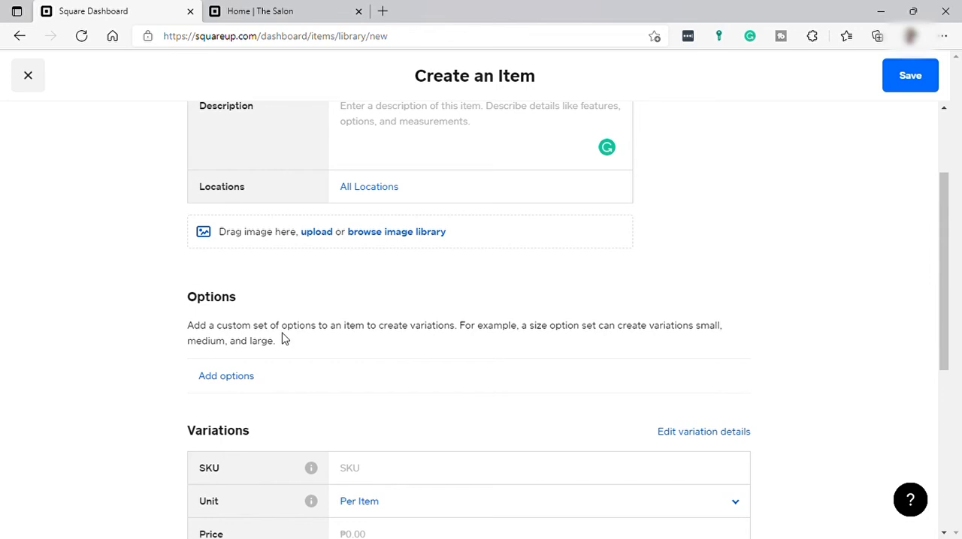
Review the item's options and its variation fields for SKU, unit, price and stock, and save the item
{"action": "left_click", "coordinate": [252, 381]}
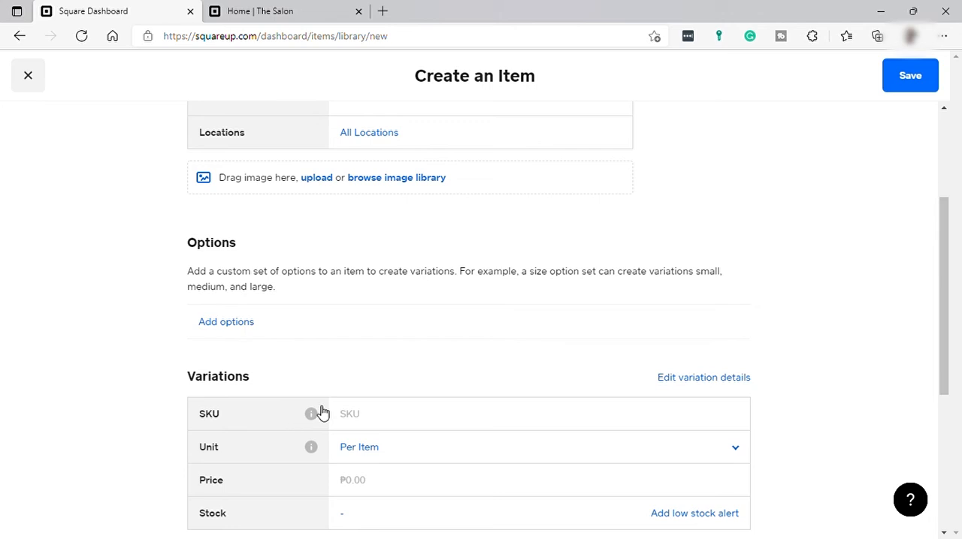
{"action": "scroll", "coordinate": [319, 409], "scroll_direction": "down", "scroll_amount": 1}
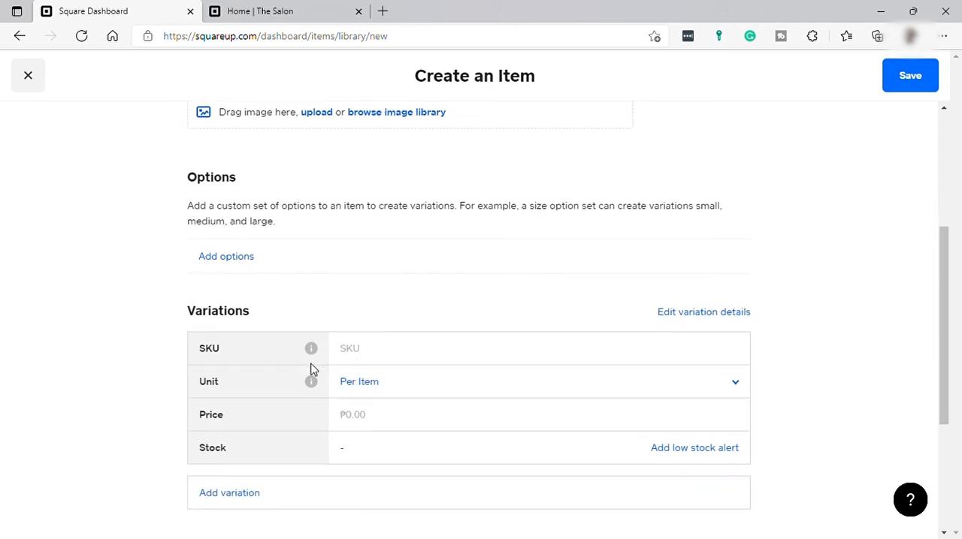
{"action": "scroll", "coordinate": [315, 382], "scroll_direction": "down", "scroll_amount": 1}
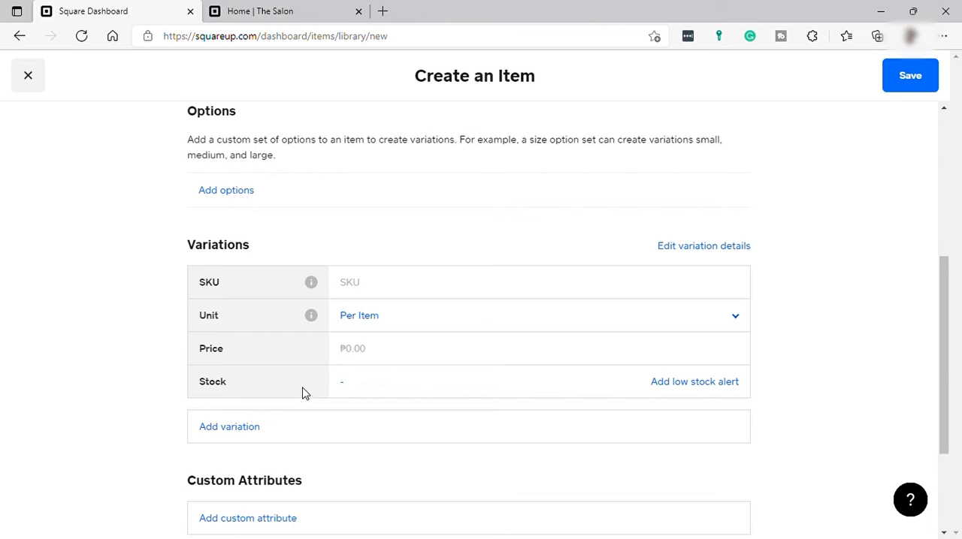
{"action": "scroll", "coordinate": [305, 384], "scroll_direction": "down", "scroll_amount": 1}
{"action": "scroll", "coordinate": [309, 382], "scroll_direction": "up", "scroll_amount": 6}
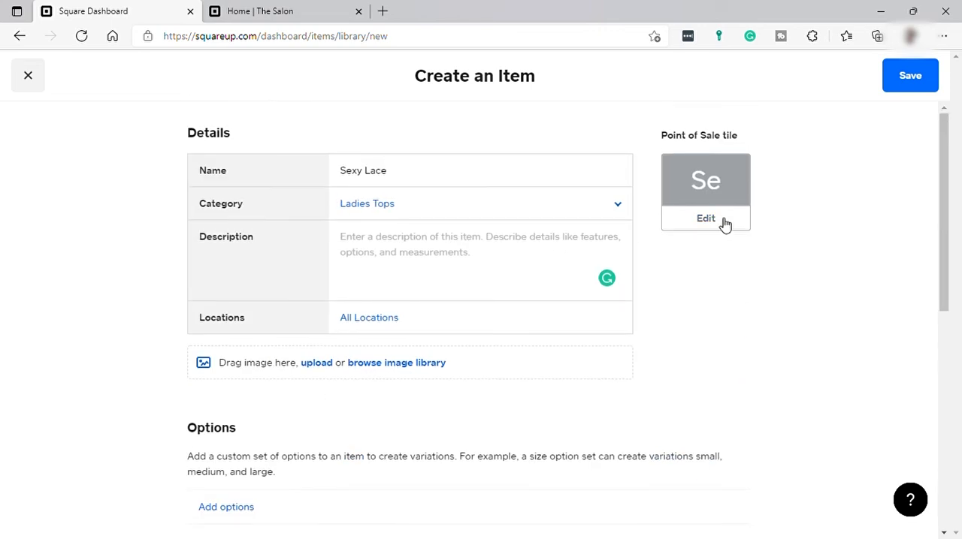
{"action": "left_click", "coordinate": [909, 87]}
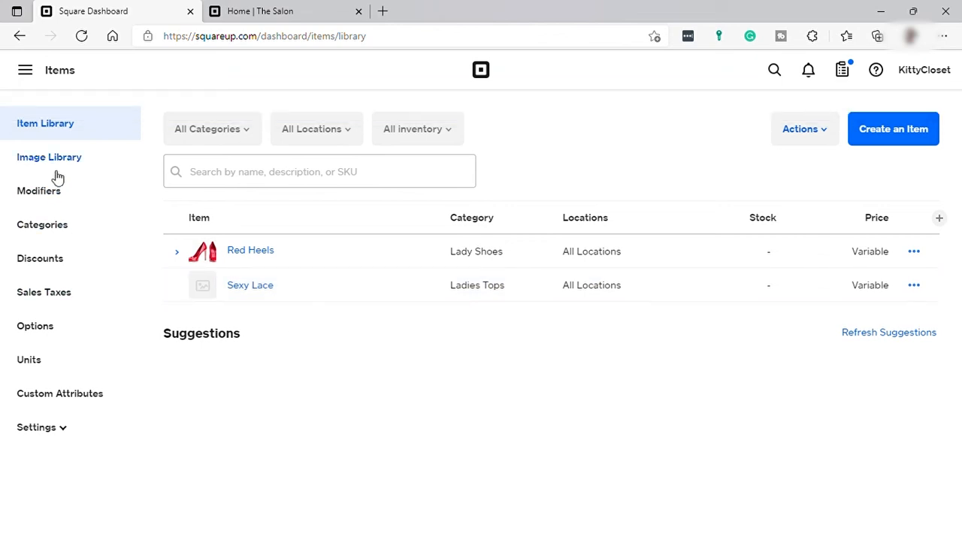
Review the item categories, discounts and option sets, and return to the dashboard's home page
{"action": "left_click", "coordinate": [79, 230]}
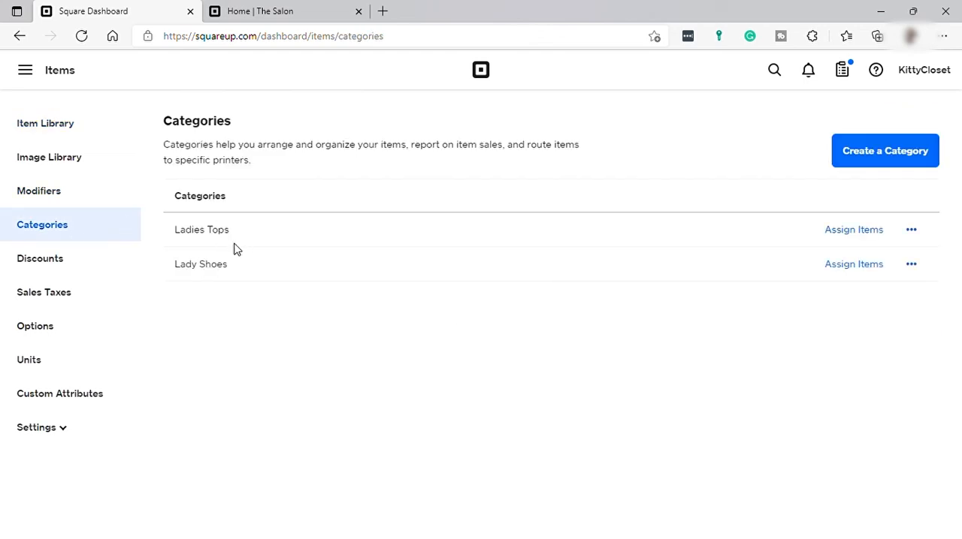
{"action": "left_click", "coordinate": [61, 269]}
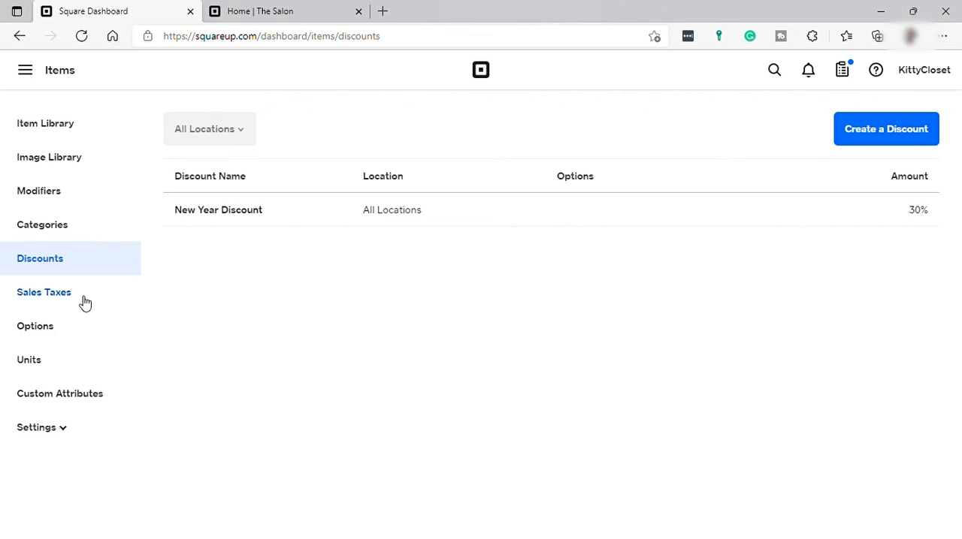
{"action": "left_click", "coordinate": [48, 329]}
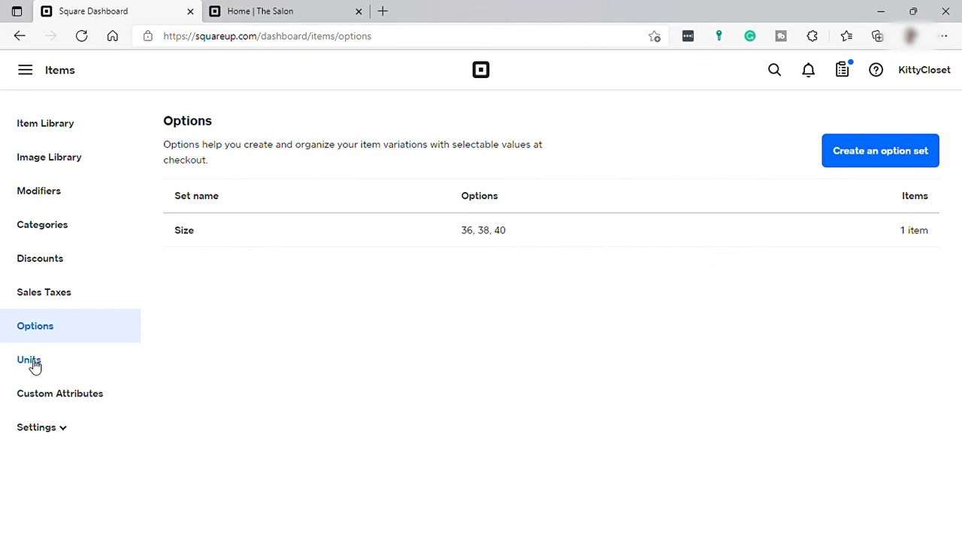
{"action": "left_click", "coordinate": [25, 70]}
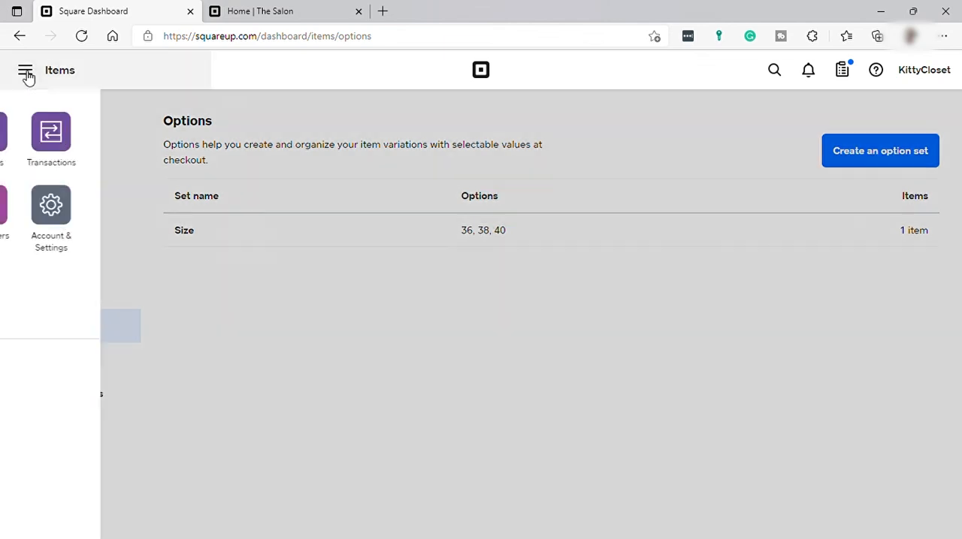
{"action": "left_click", "coordinate": [48, 131]}
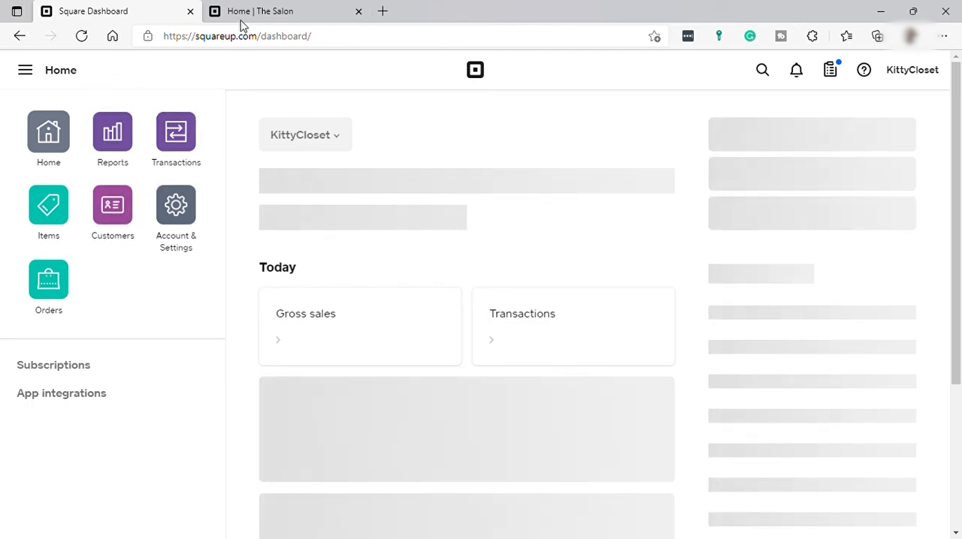
Browse The Salon's example home page through its offerings, shop section and customer testimonials
{"action": "left_click", "coordinate": [268, 14]}
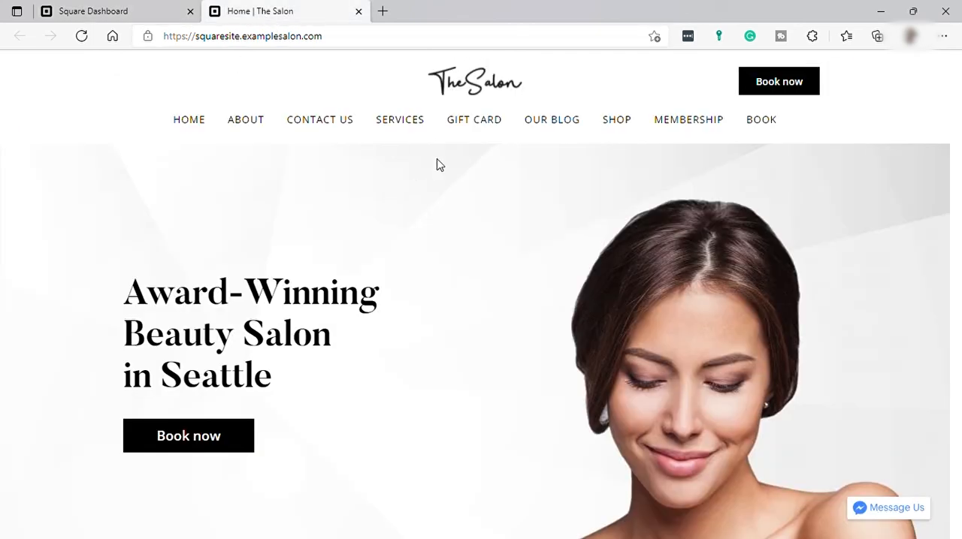
{"action": "scroll", "coordinate": [504, 240], "scroll_direction": "down", "scroll_amount": 10}
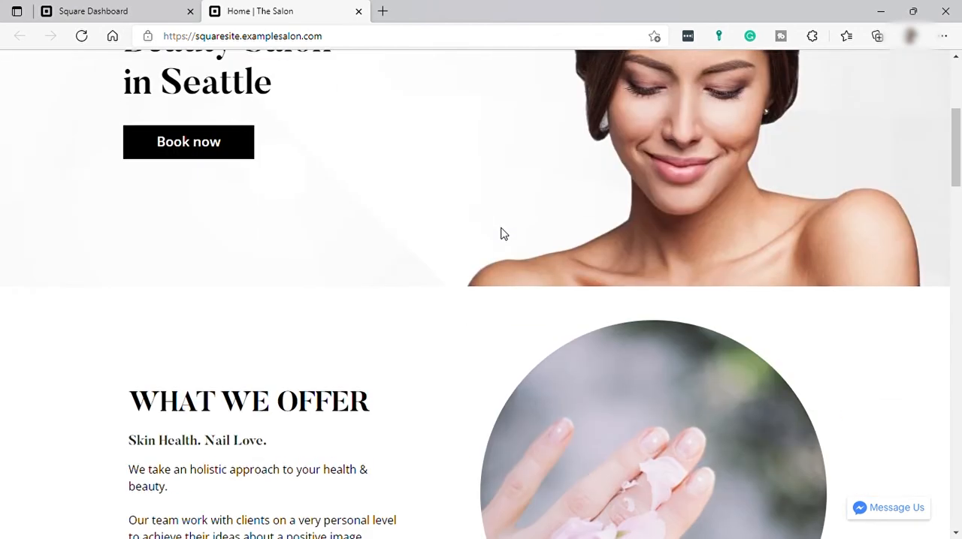
{"action": "scroll", "coordinate": [503, 234], "scroll_direction": "down", "scroll_amount": 9}
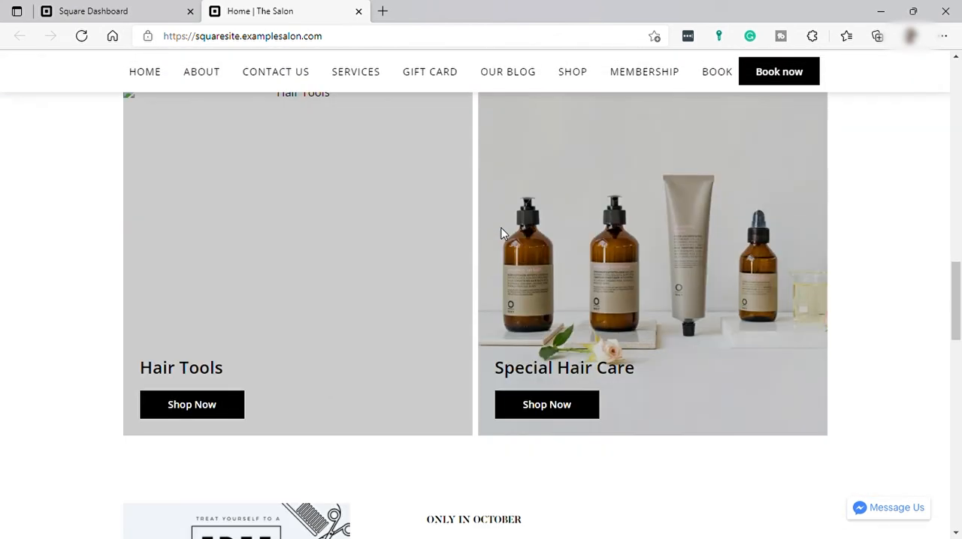
{"action": "scroll", "coordinate": [504, 235], "scroll_direction": "down", "scroll_amount": 4}
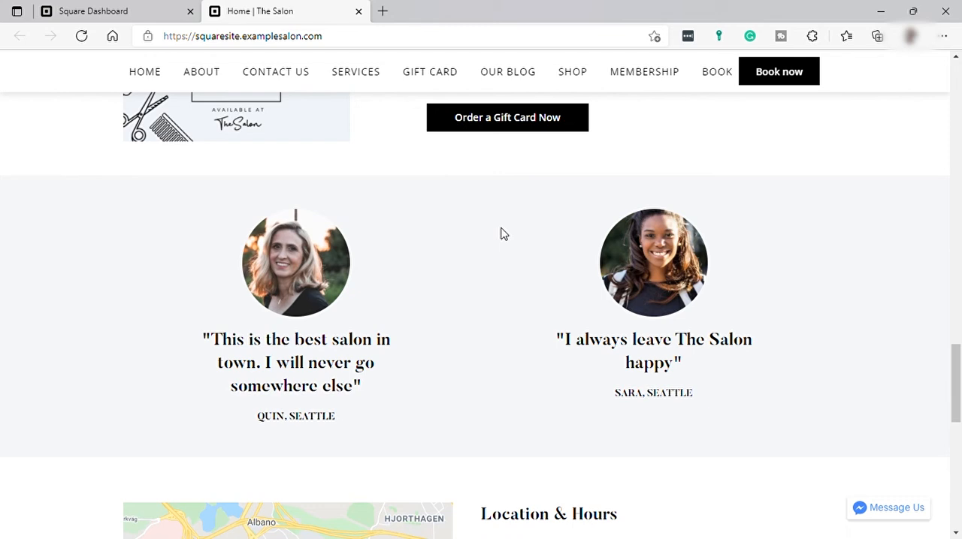
Look over the location, testimonial and shop sections of The Salon's home page and return to its opening banner
{"action": "scroll", "coordinate": [503, 234], "scroll_direction": "down", "scroll_amount": 3}
{"action": "scroll", "coordinate": [503, 234], "scroll_direction": "up", "scroll_amount": 11}
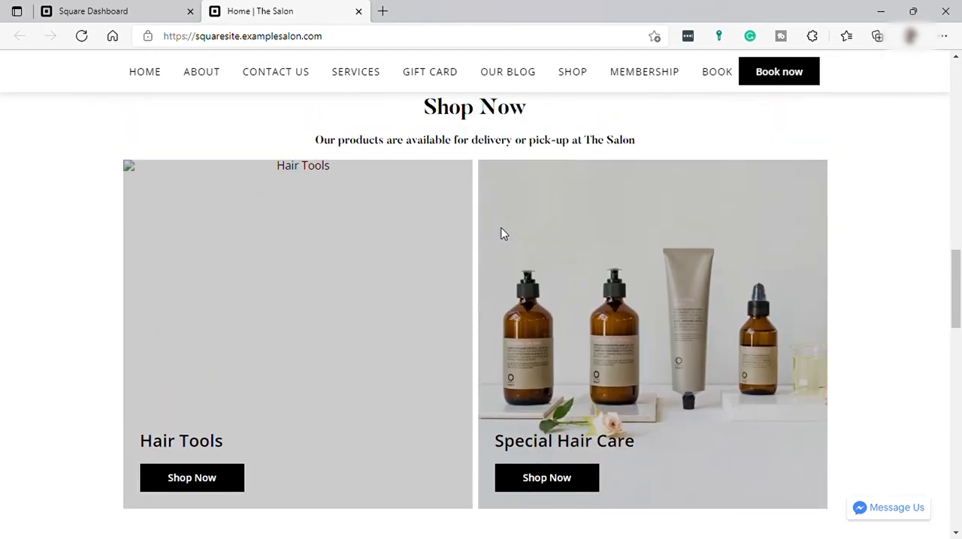
{"action": "scroll", "coordinate": [503, 234], "scroll_direction": "up", "scroll_amount": 10}
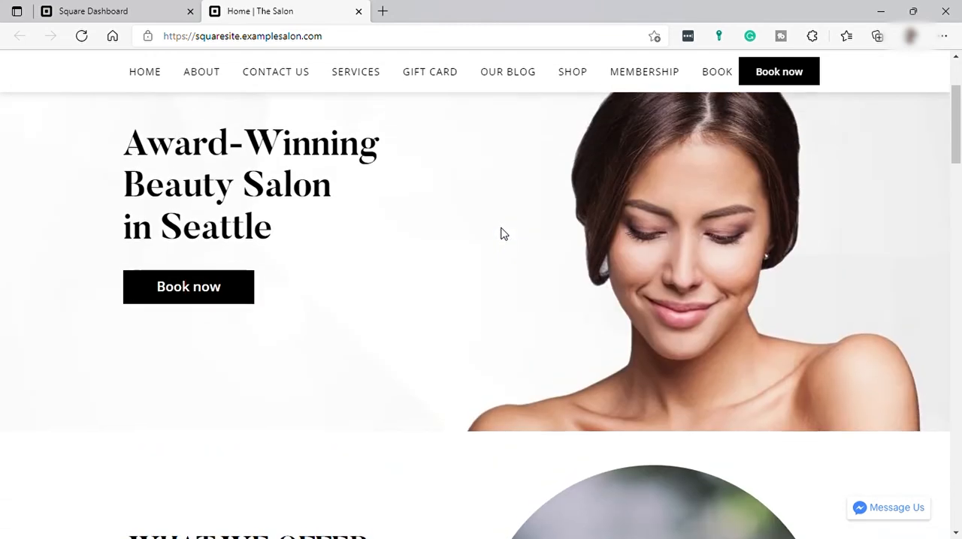
{"action": "scroll", "coordinate": [504, 234], "scroll_direction": "up", "scroll_amount": 2}
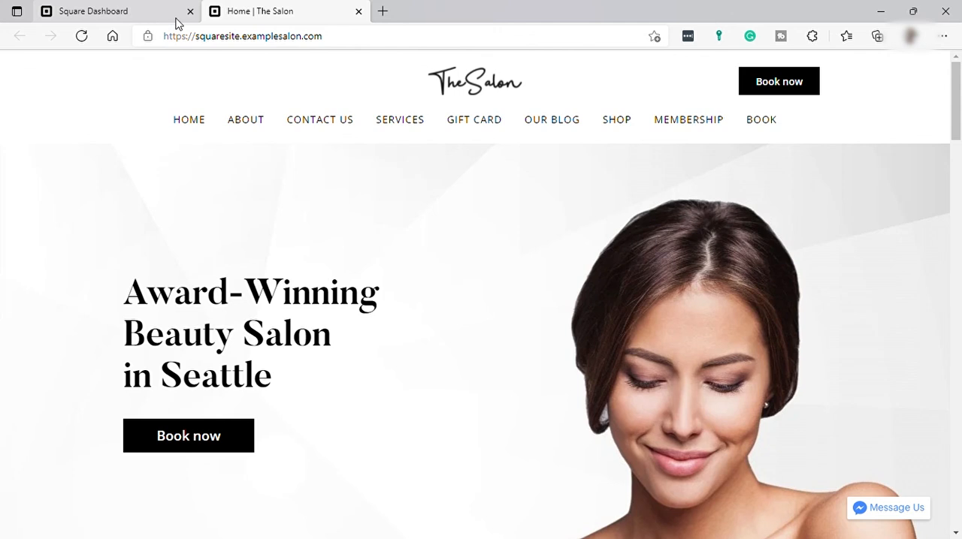
View the business overview in the Square Dashboard, and return to The Salon's site to view its services introduction
{"action": "left_click", "coordinate": [128, 15]}
{"action": "scroll", "coordinate": [360, 233], "scroll_direction": "down", "scroll_amount": 1}
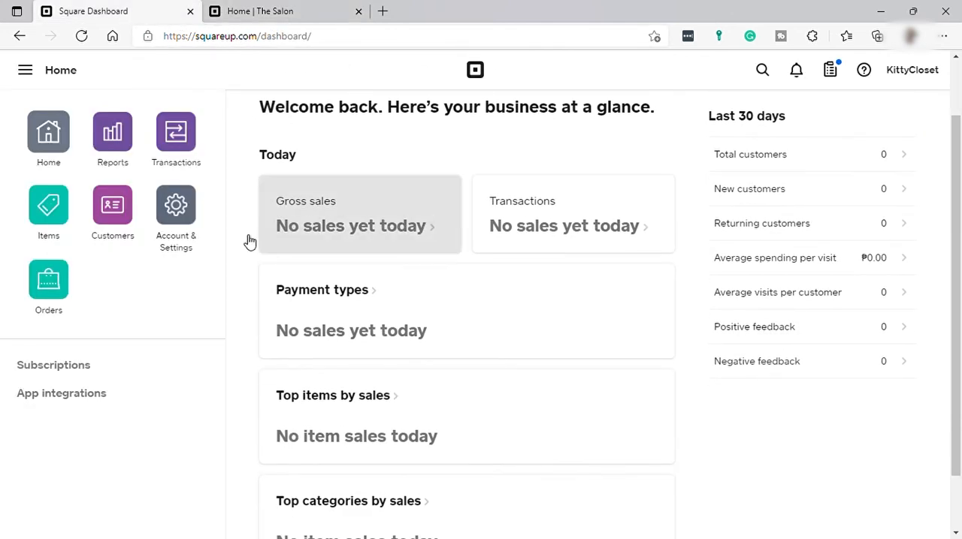
{"action": "left_click", "coordinate": [301, 15]}
{"action": "scroll", "coordinate": [485, 286], "scroll_direction": "down", "scroll_amount": 9}
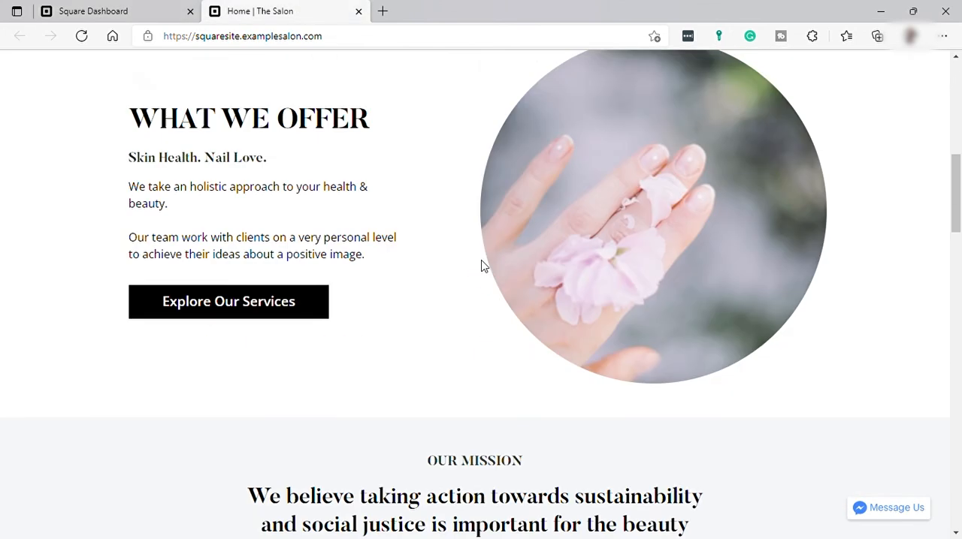
{"action": "scroll", "coordinate": [479, 265], "scroll_direction": "up", "scroll_amount": 8}
Switch to the Square Dashboard, view the sales summary report and return to the dashboard's home page
{"action": "left_click", "coordinate": [123, 5]}
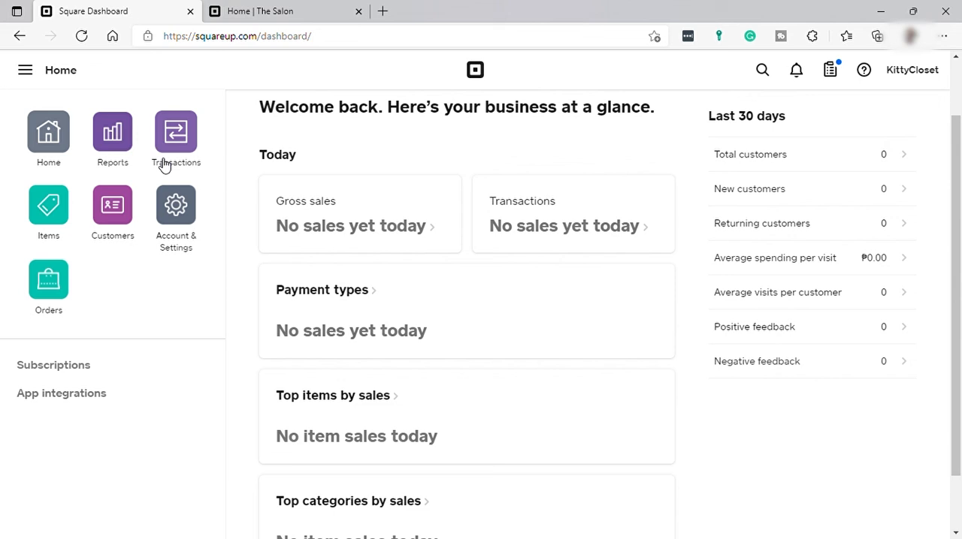
{"action": "left_click", "coordinate": [118, 139]}
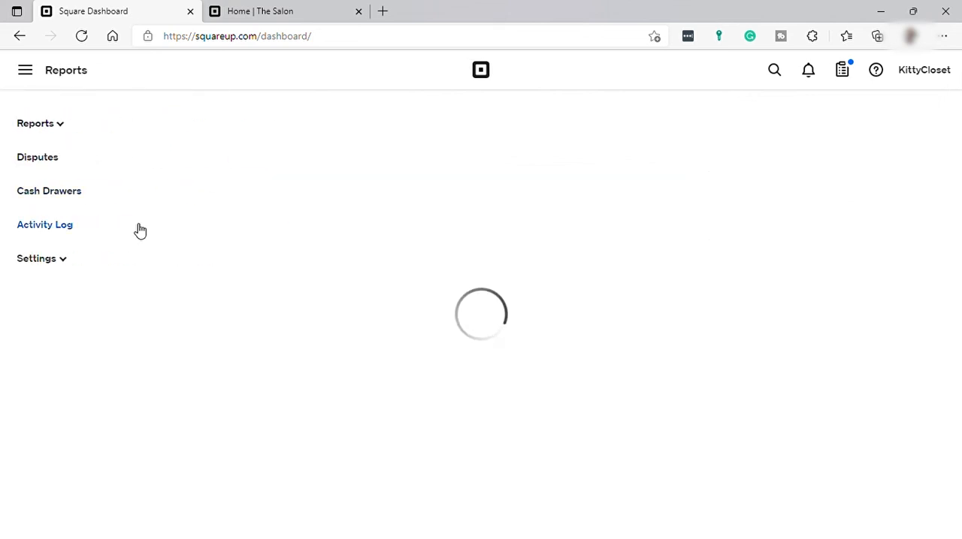
{"action": "left_click", "coordinate": [29, 72]}
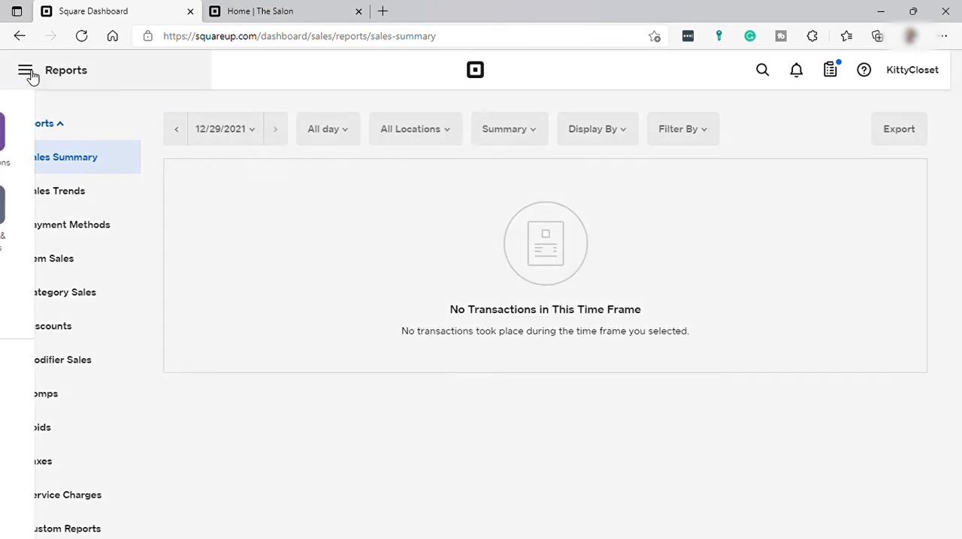
{"action": "left_click", "coordinate": [49, 134]}
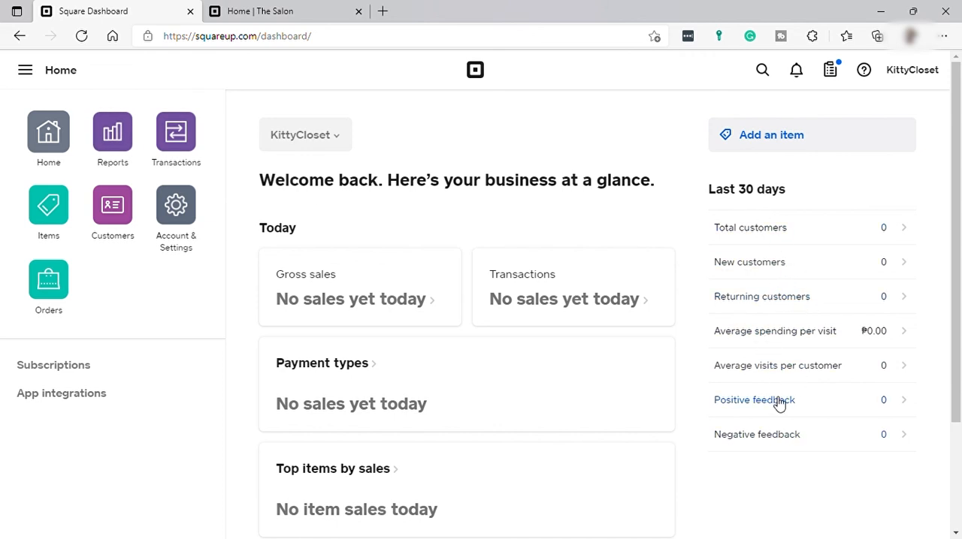
Switch to The Salon's example site and review its mission, shop, gift card offer and testimonials, ending at the opening banner
{"action": "key", "text": "ctrl+Tab"}
{"action": "scroll", "coordinate": [500, 232], "scroll_direction": "down", "scroll_amount": 10}
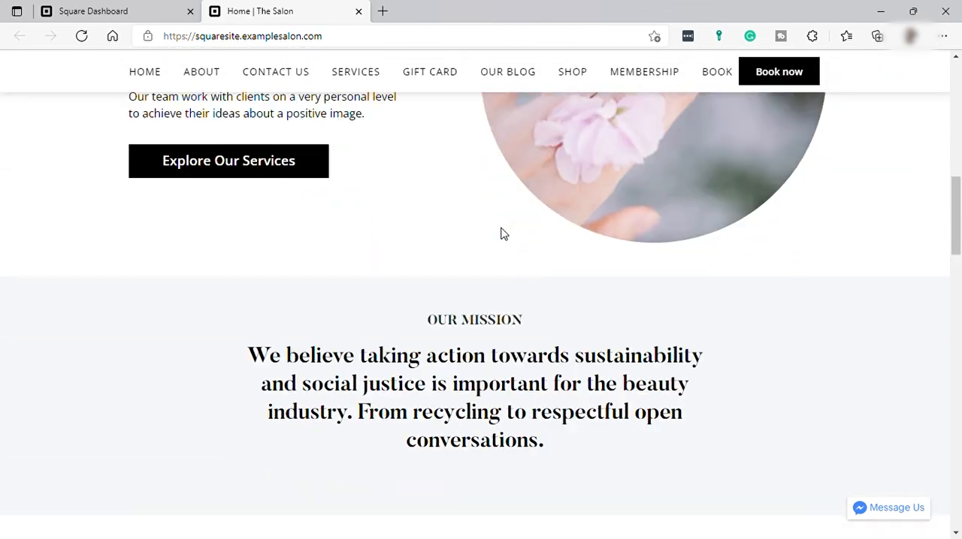
{"action": "scroll", "coordinate": [500, 232], "scroll_direction": "down", "scroll_amount": 10}
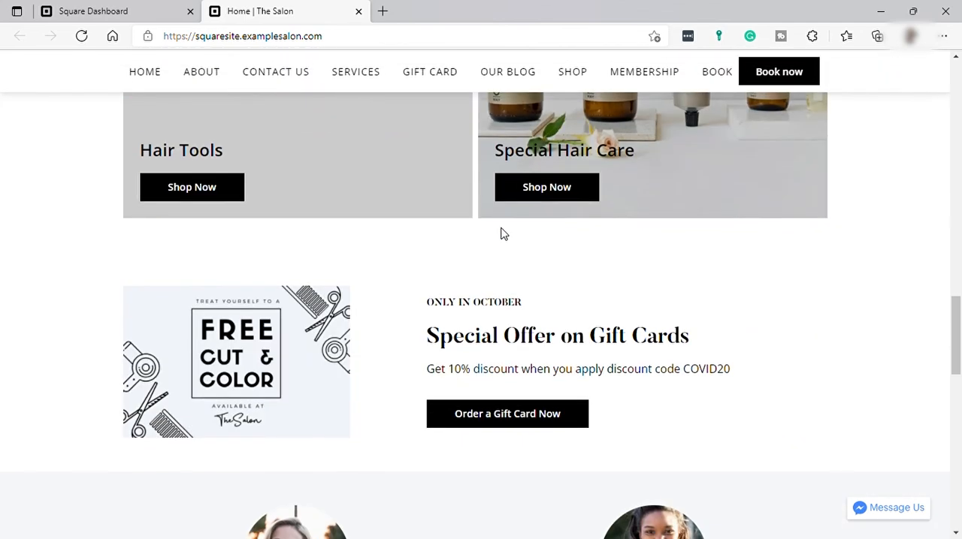
{"action": "scroll", "coordinate": [504, 235], "scroll_direction": "down", "scroll_amount": 3}
{"action": "scroll", "coordinate": [503, 235], "scroll_direction": "up", "scroll_amount": 6}
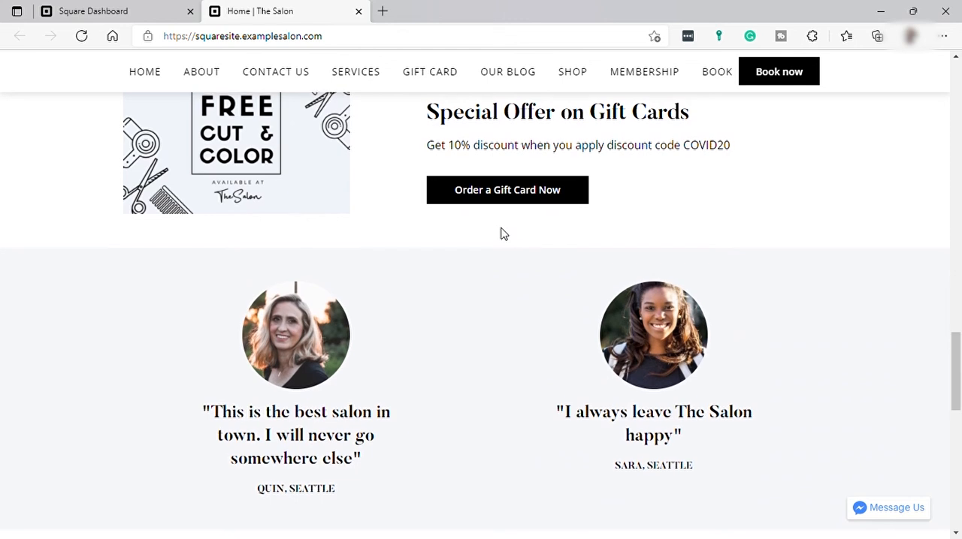
{"action": "scroll", "coordinate": [504, 234], "scroll_direction": "up", "scroll_amount": 8}
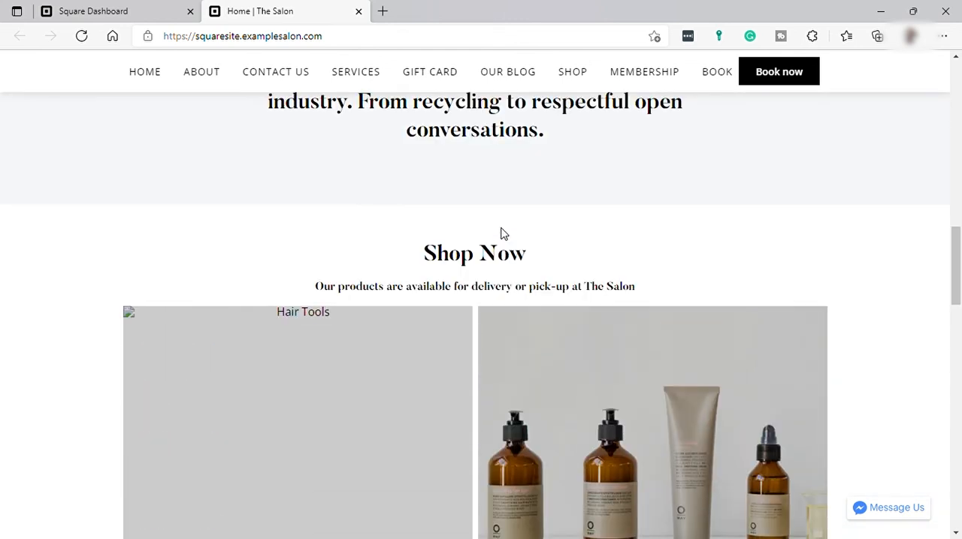
{"action": "scroll", "coordinate": [503, 234], "scroll_direction": "up", "scroll_amount": 6}
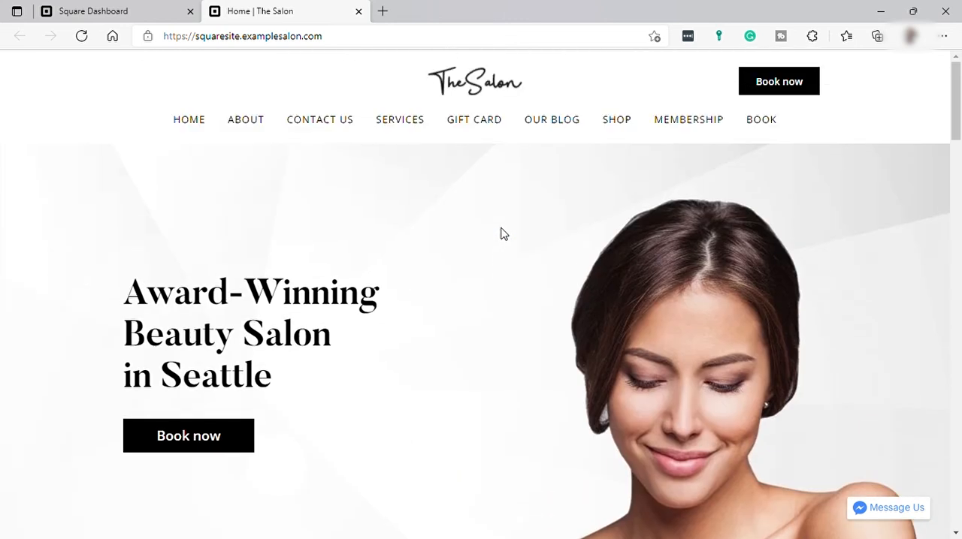